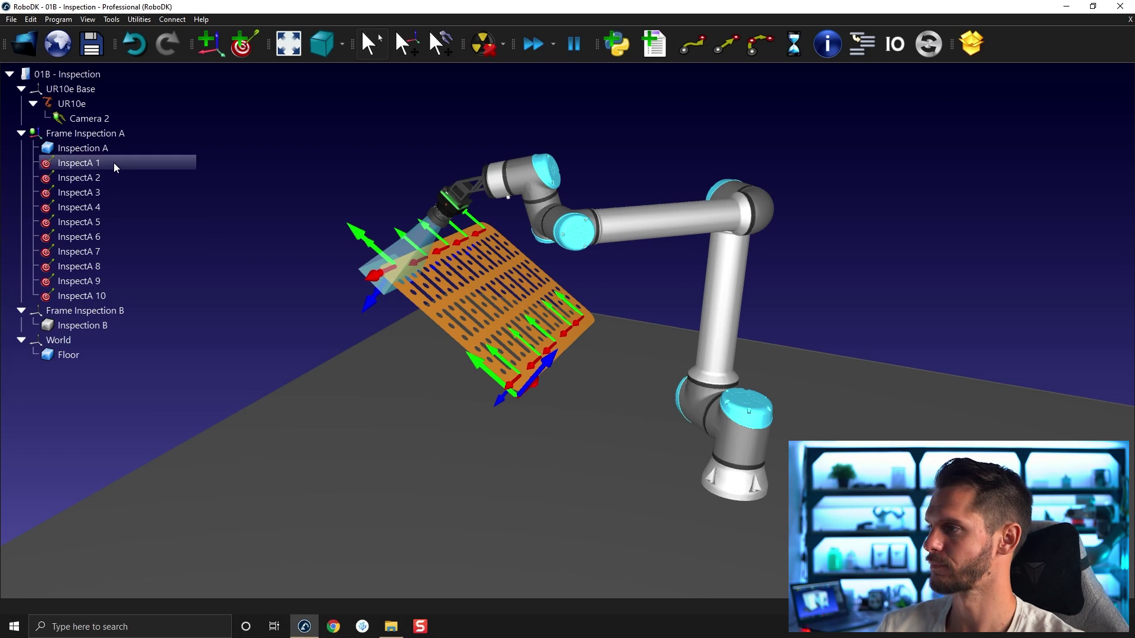
Step: Create program Prog1 from targets InspectA 1 to InspectA 10 and let its 44.1 s run finish
left_click(98, 163)
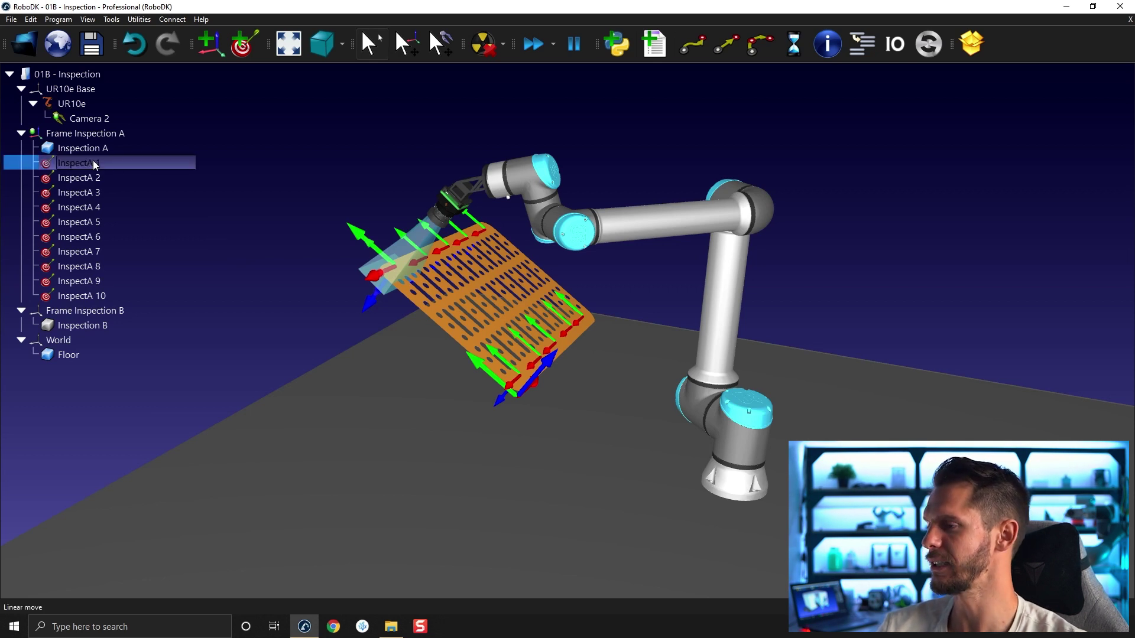
left_click(136, 295, "shift")
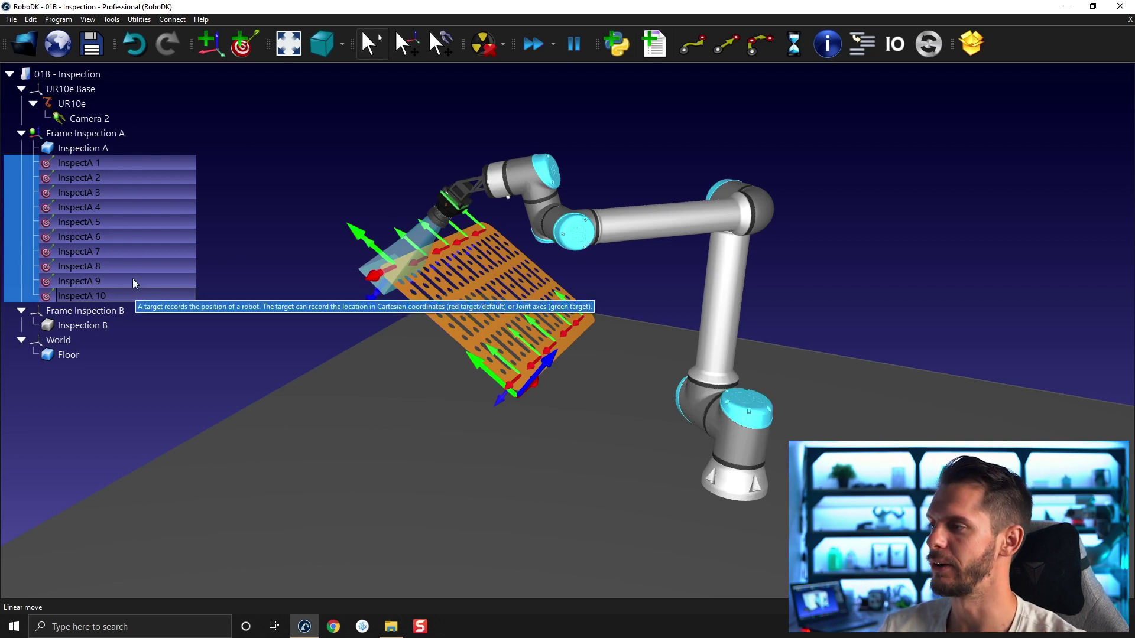
right_click(104, 159)
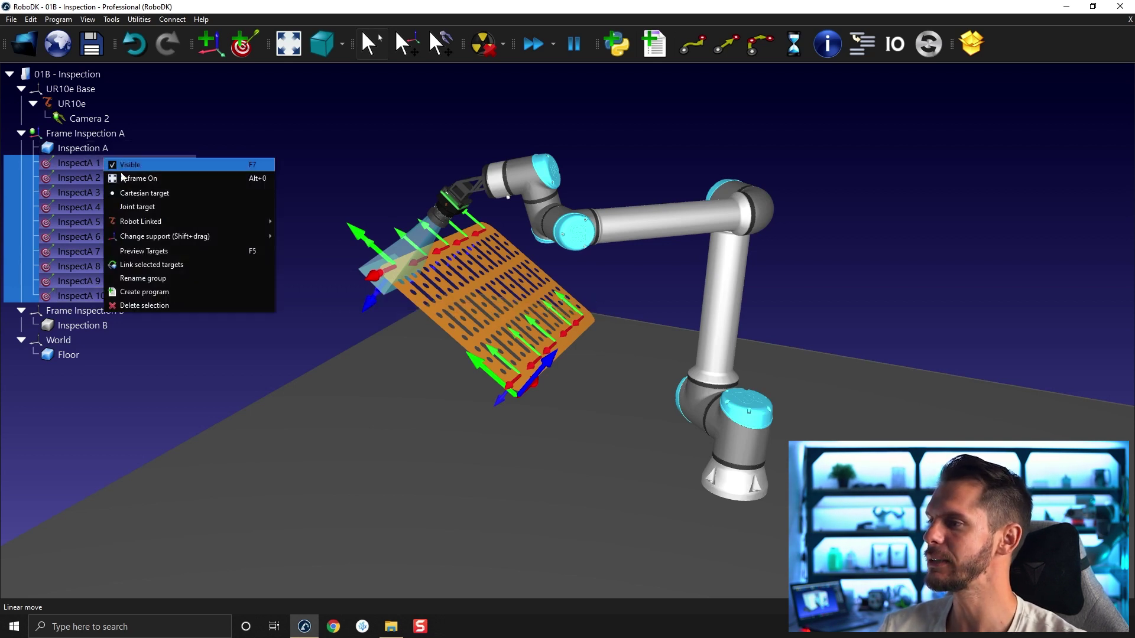
left_click(161, 297)
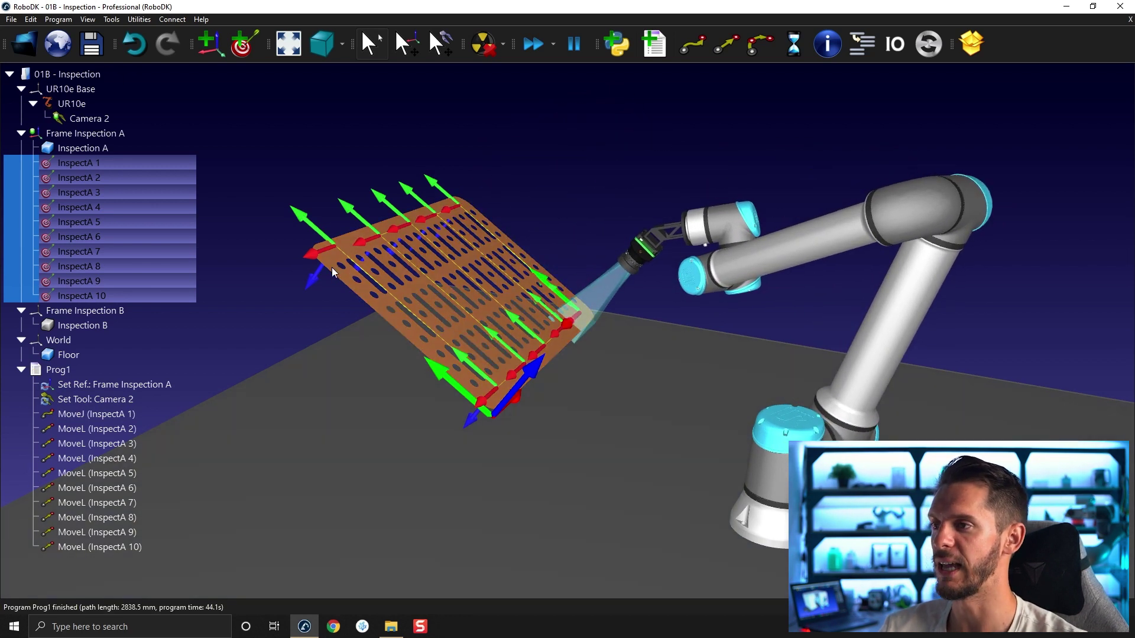
Step: Rename program Prog1 to InspectA
left_click(59, 371)
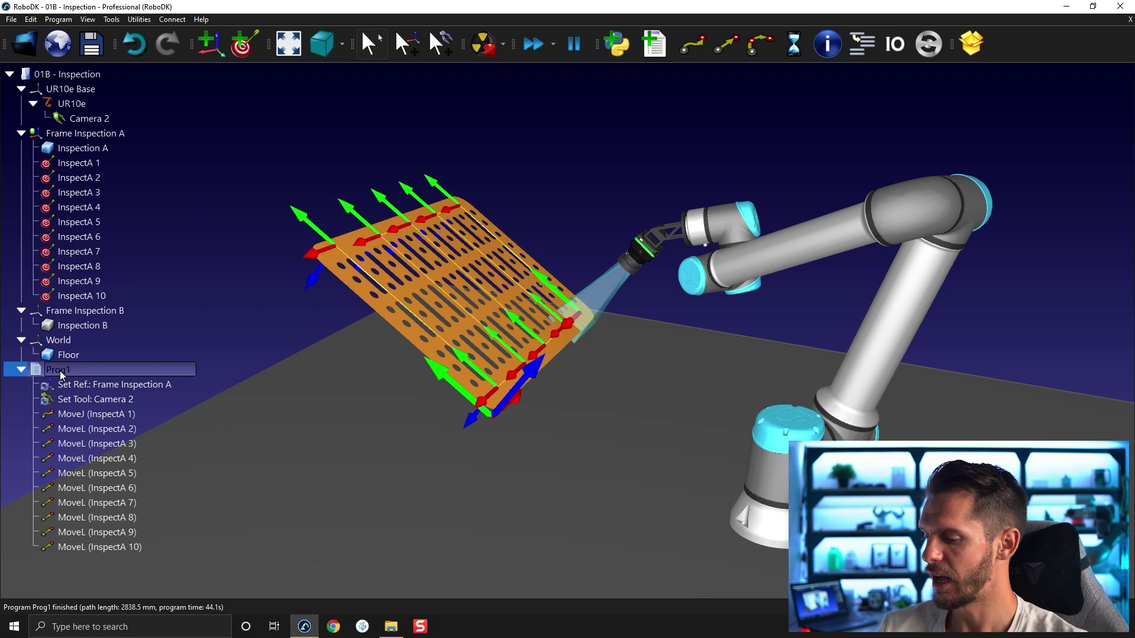
left_click(60, 372)
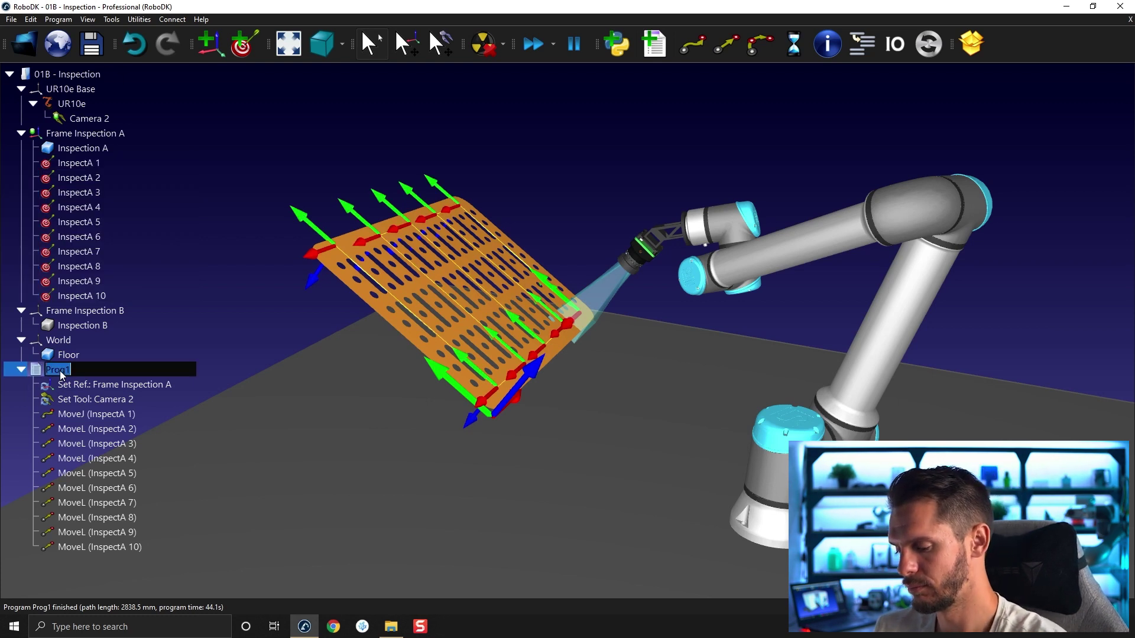
type("InspectA")
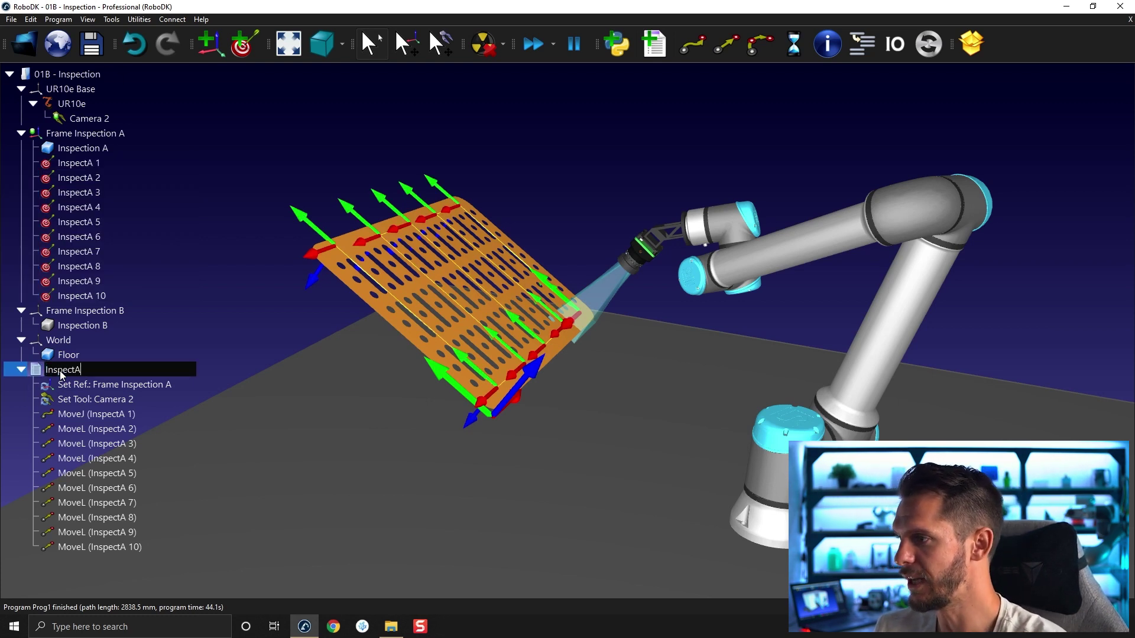
key("Return")
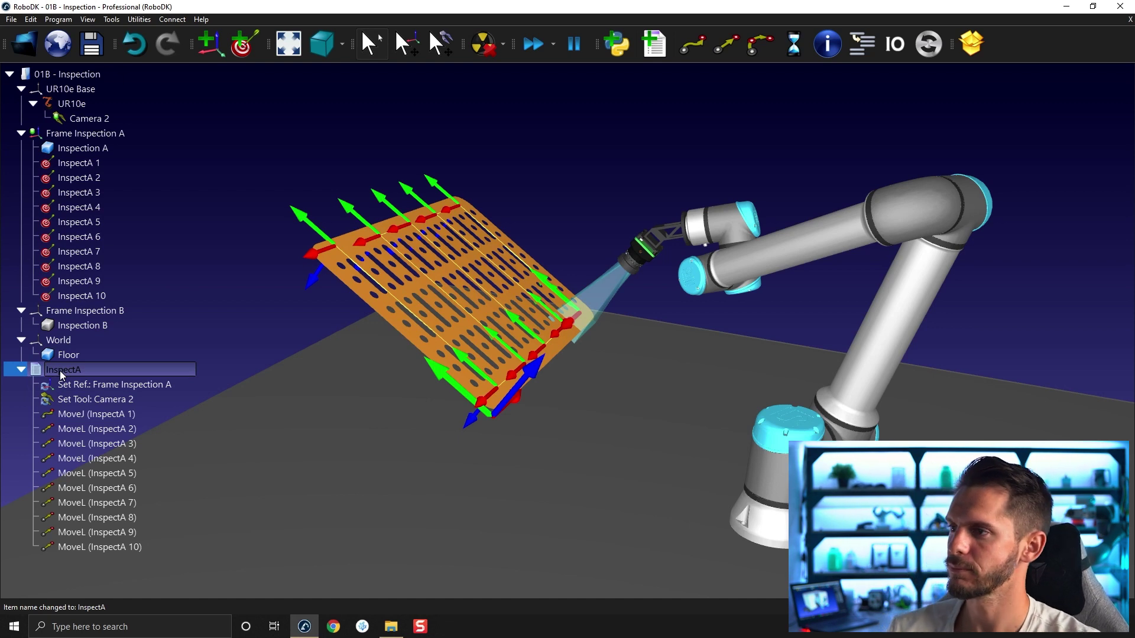
left_click(198, 327)
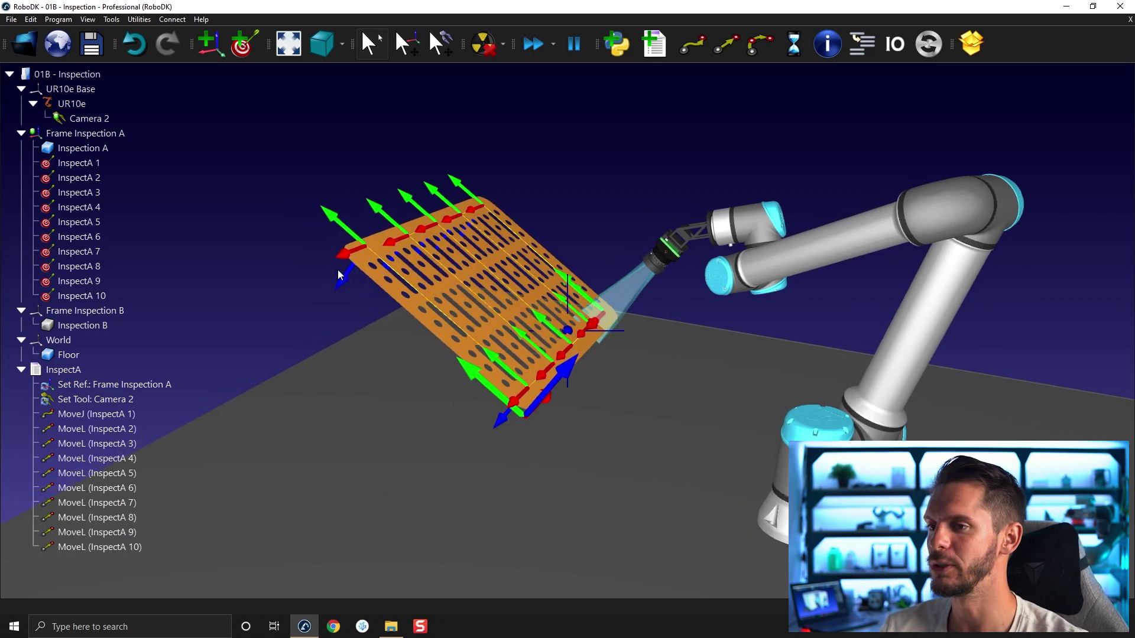
scroll(338, 269, "up", 2)
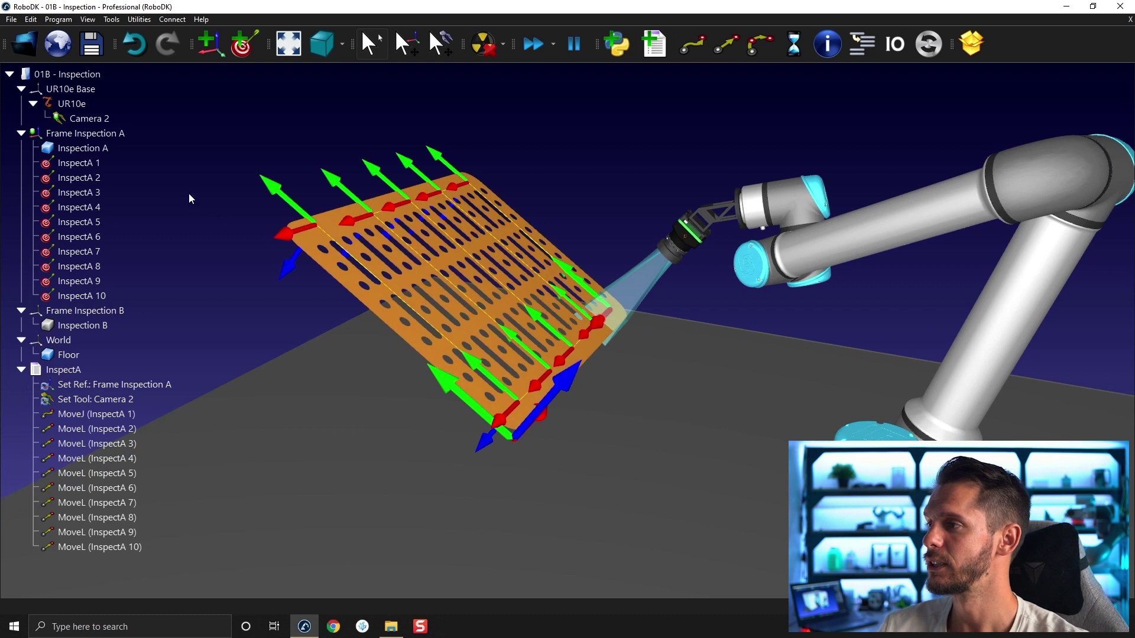
Step: Move the UR10e to target InspectA 1 and open its jogging panel
double_click(134, 166)
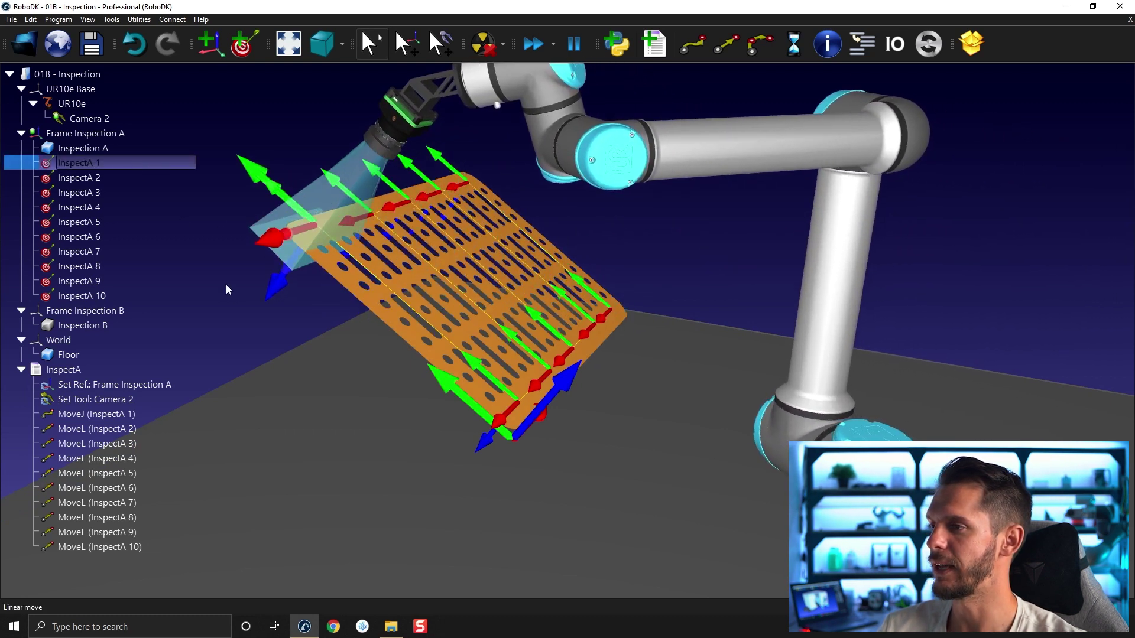
double_click(812, 140)
left_click_drag(807, 146, 894, 354)
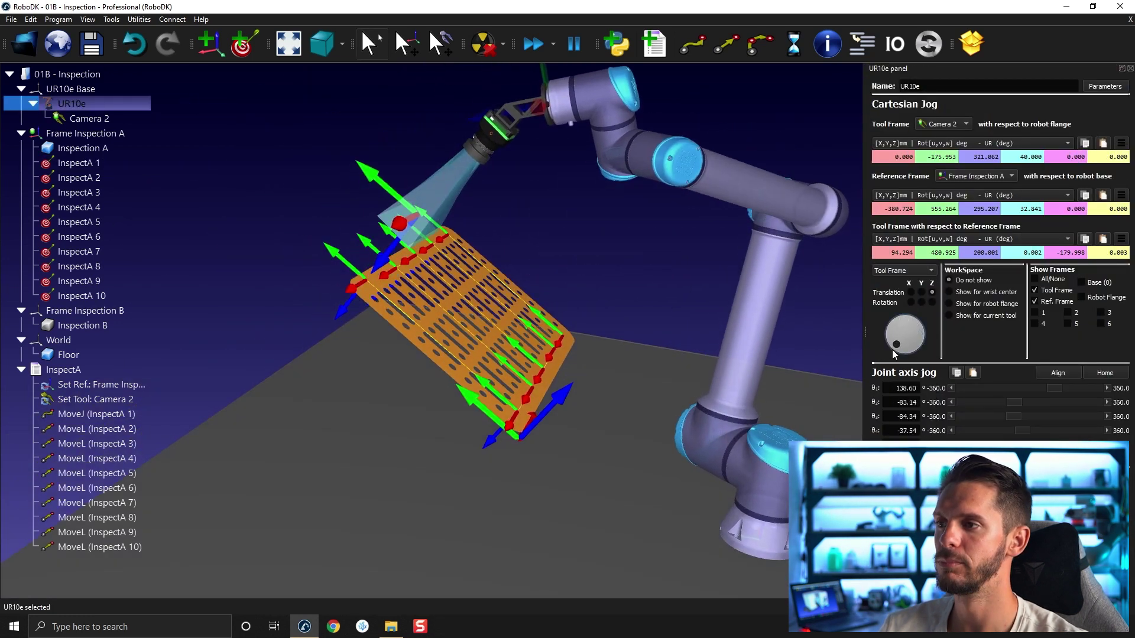
Step: Add a new target under Frame Inspection A and name it App_InspectA
left_click(115, 134)
left_click(242, 43)
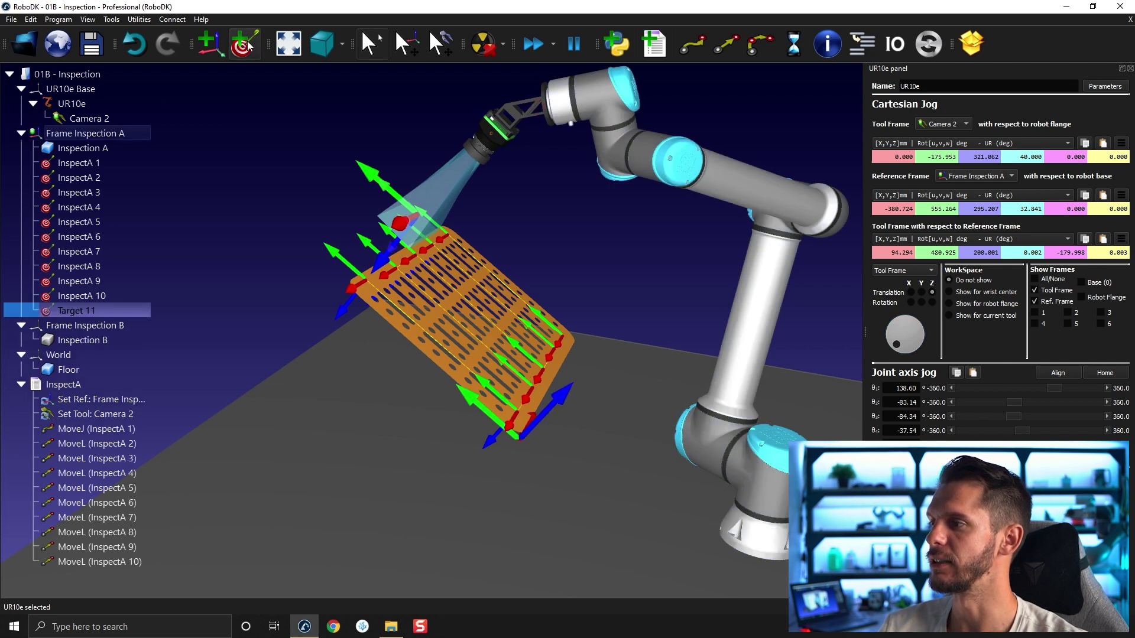
left_click(128, 311)
type("A")
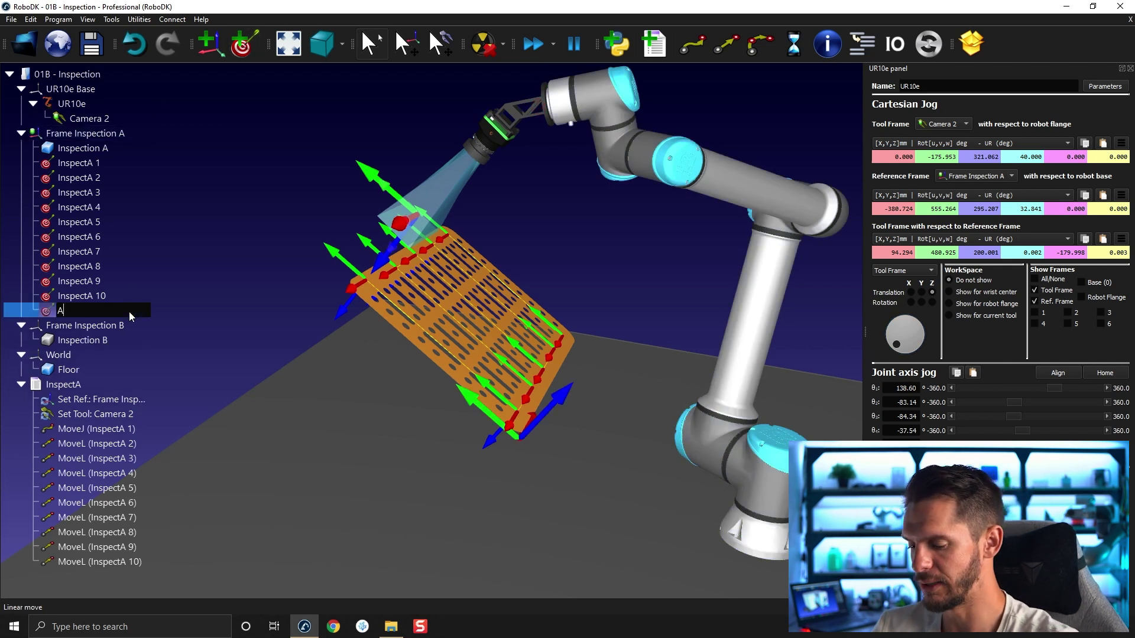
type("pp_Inspec")
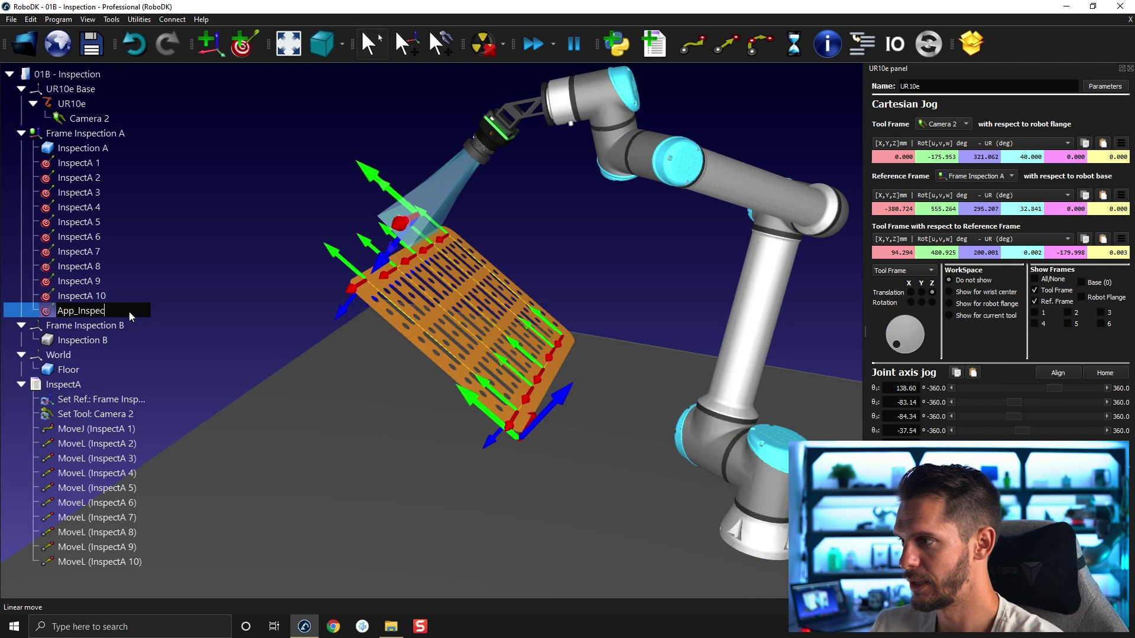
type("tA")
key("Return")
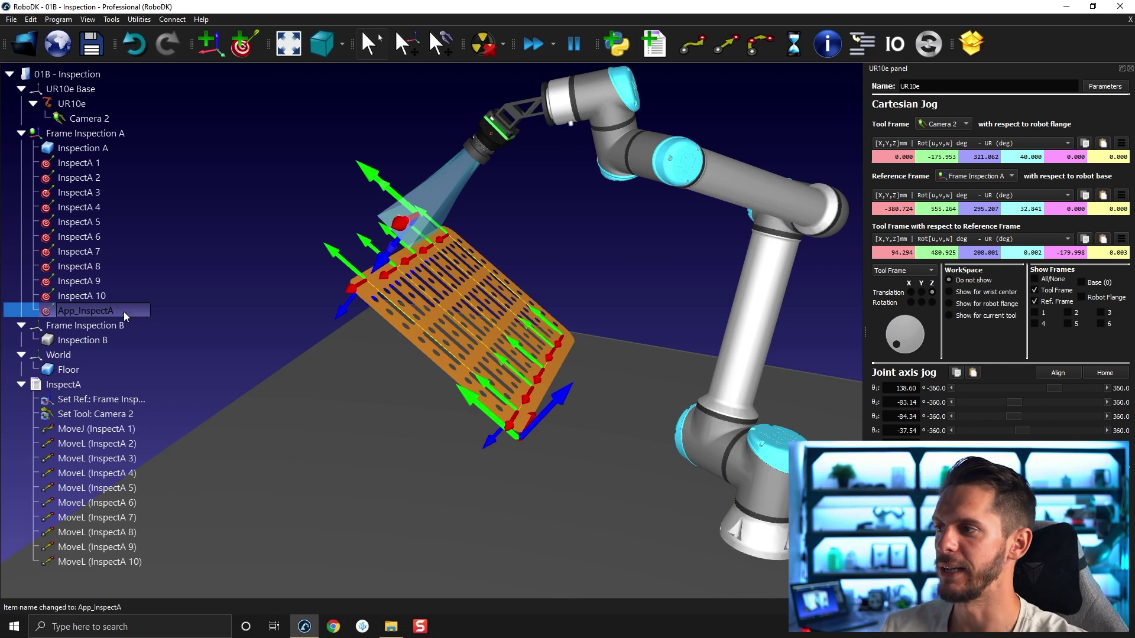
left_click(116, 296)
Step: Move to InspectA 10, raise the camera, and save the pose as target Retract_InspectA
double_click(116, 295)
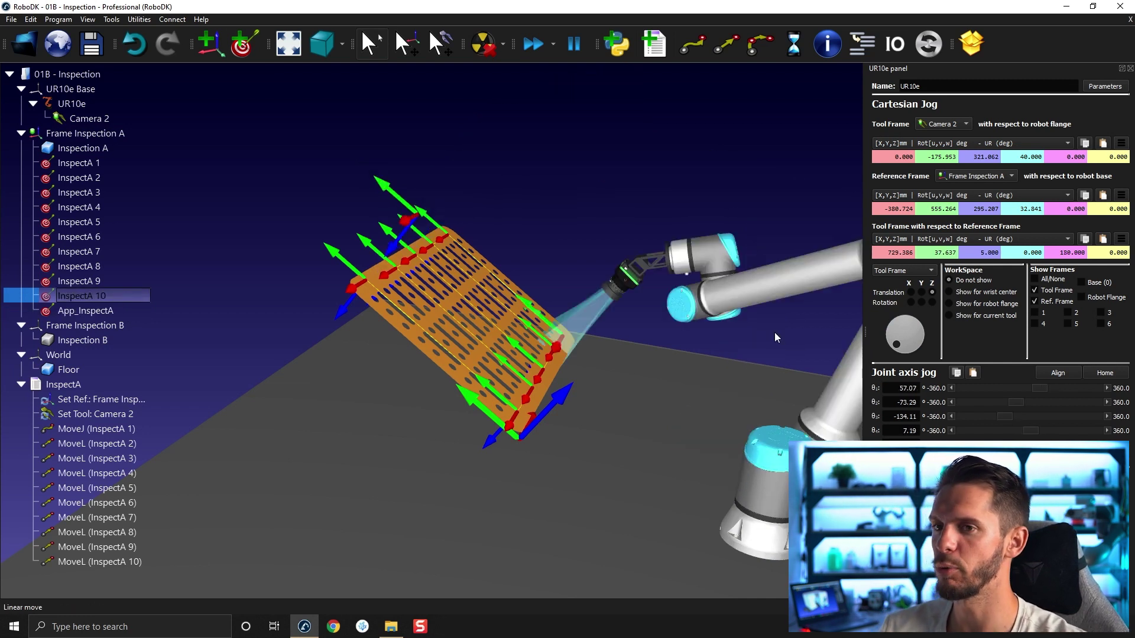
left_click_drag(897, 344, 920, 325)
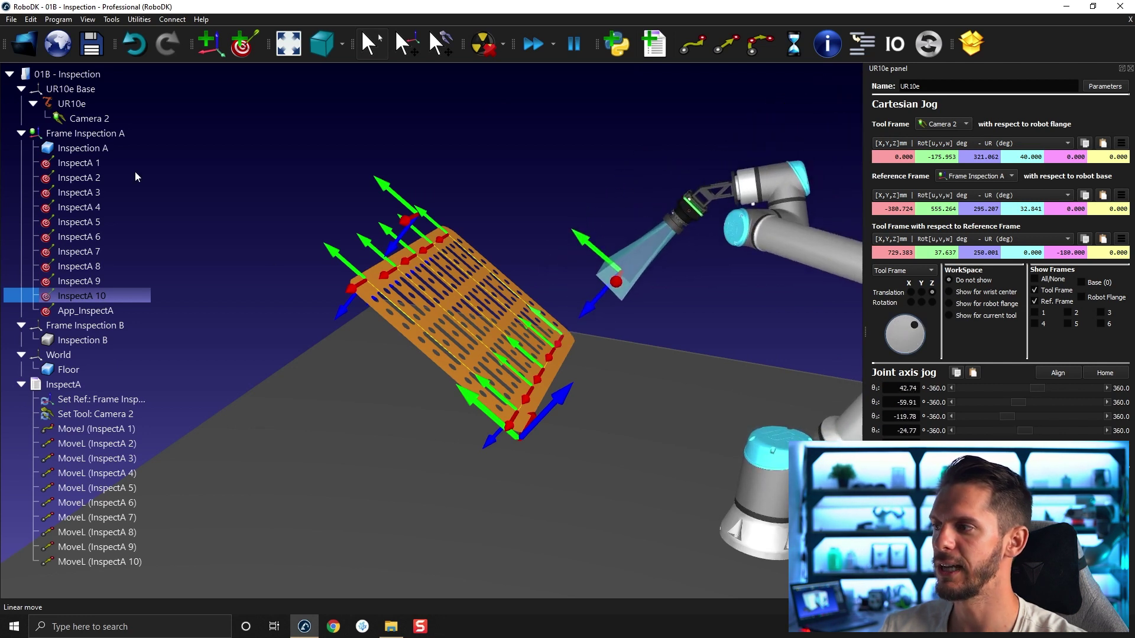
left_click(242, 43)
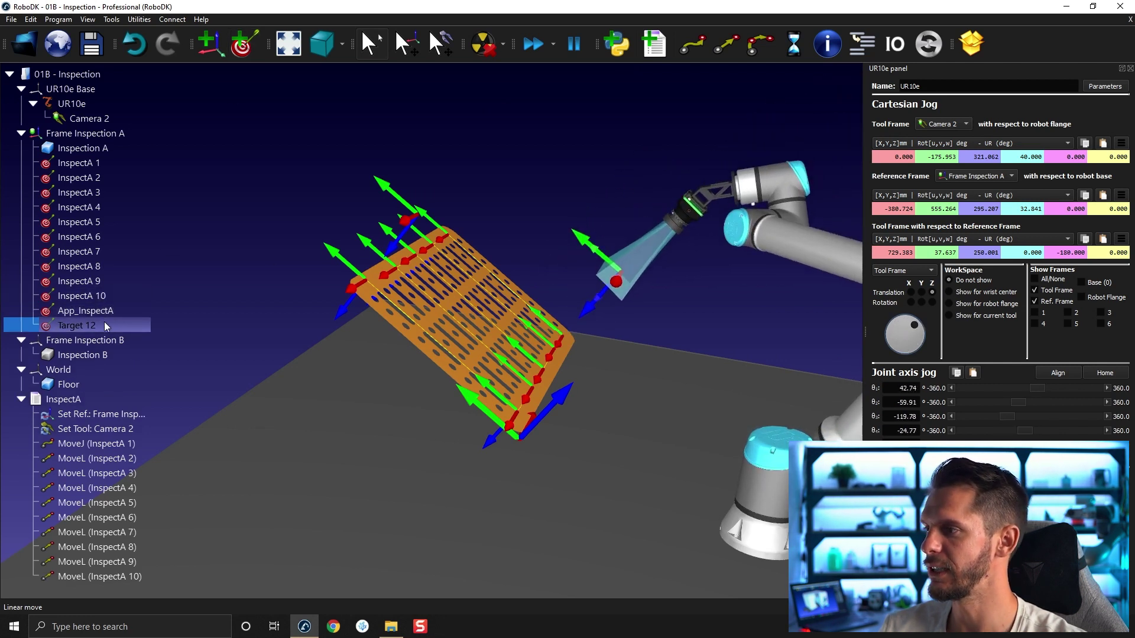
key("F2")
type("R")
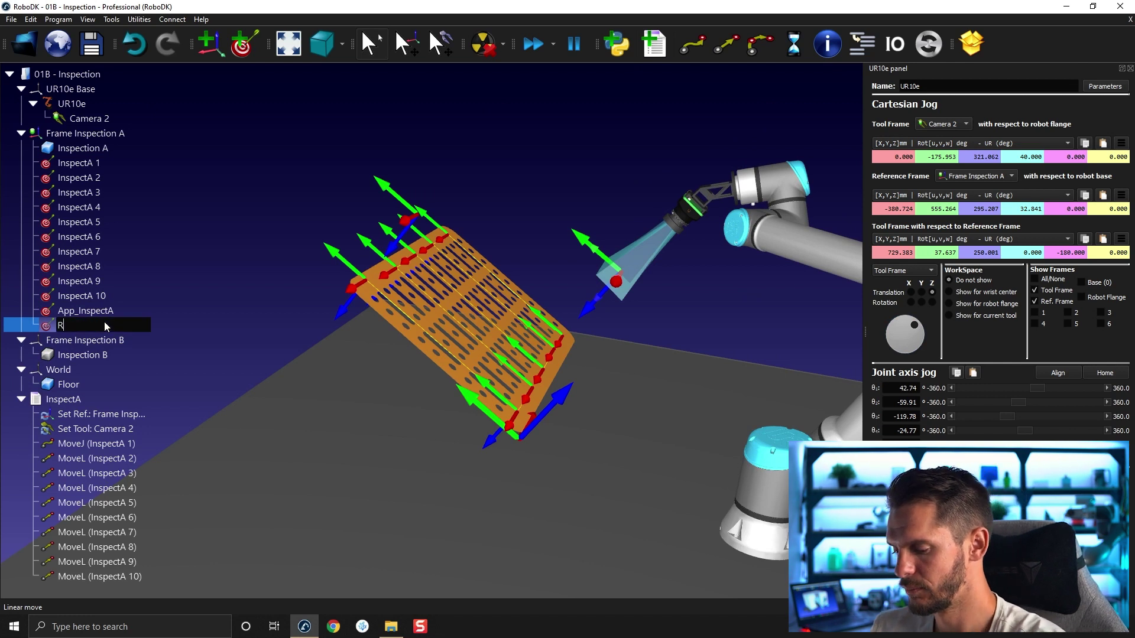
type("etract_")
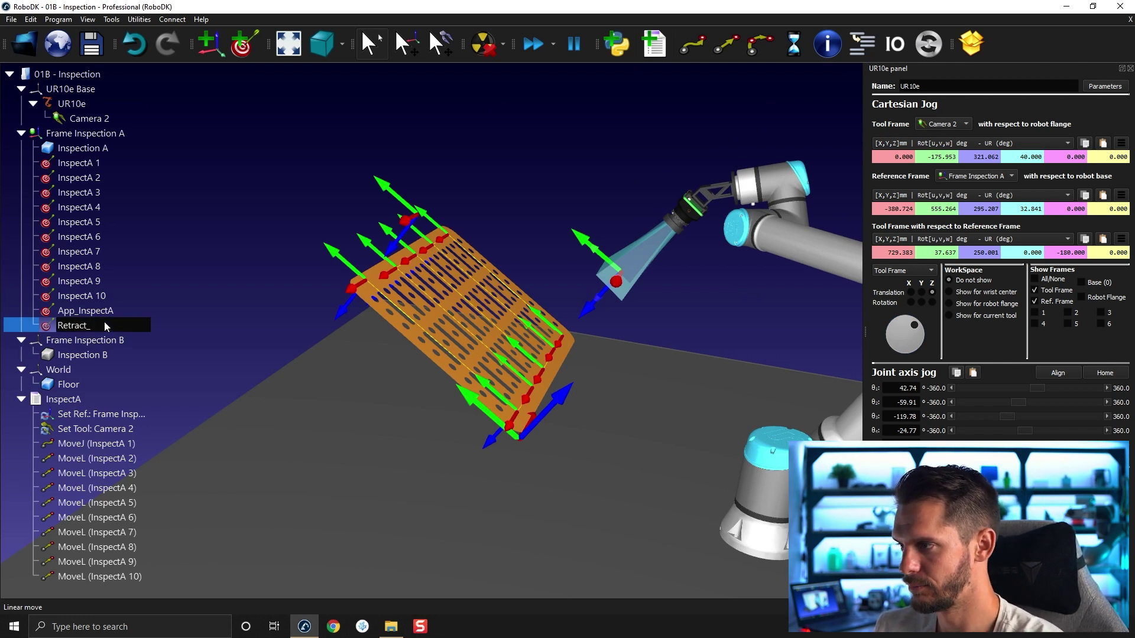
type("INspec")
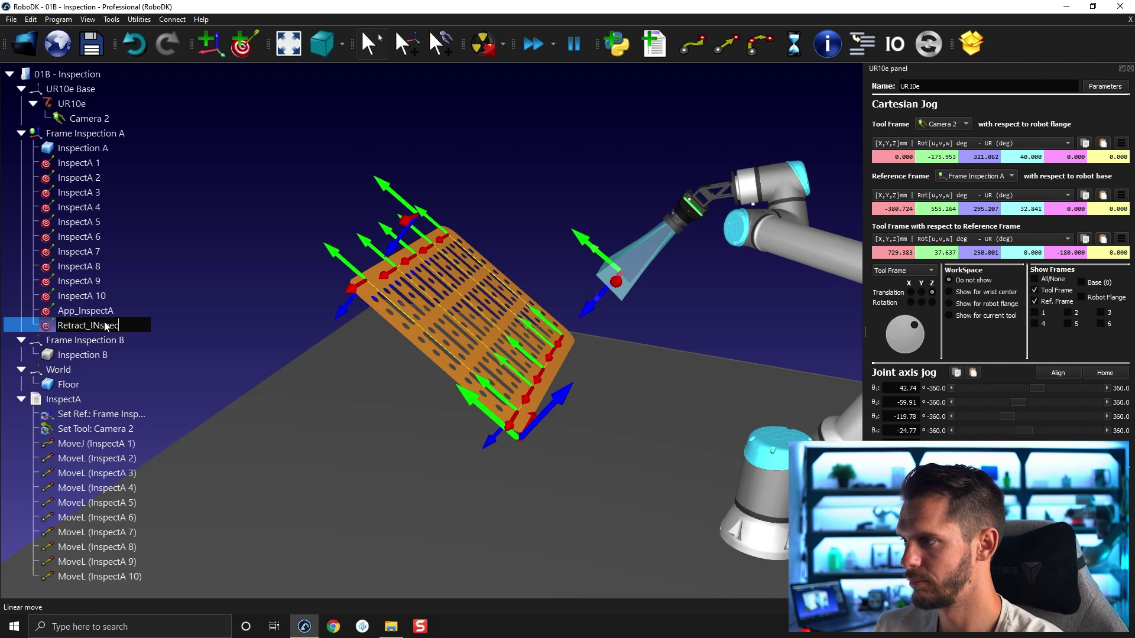
type("tIns")
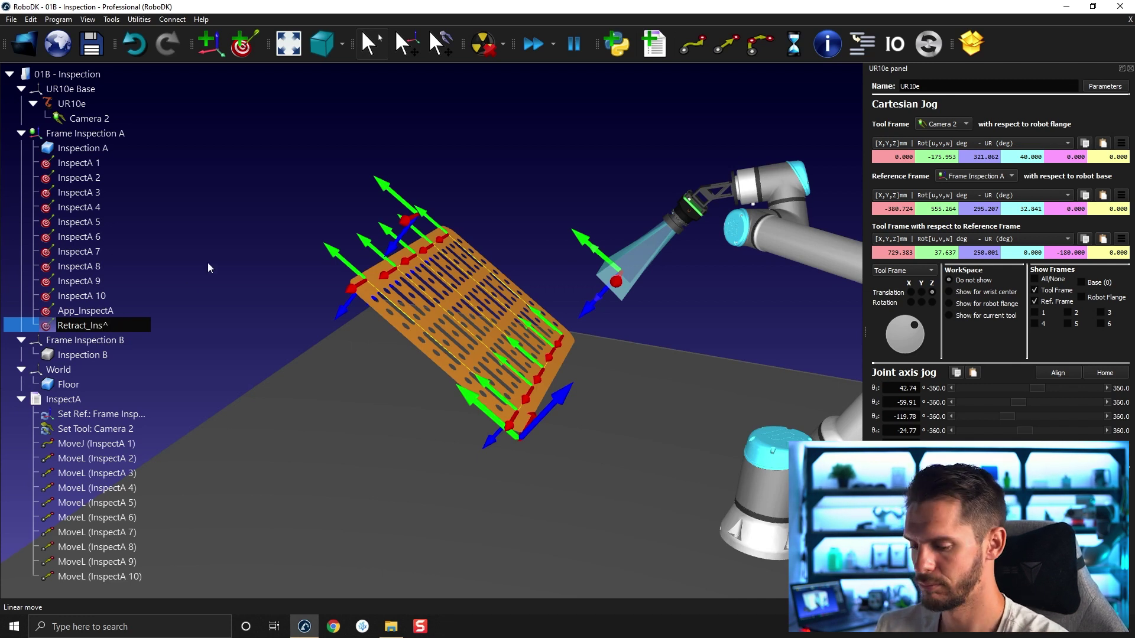
type("pectA")
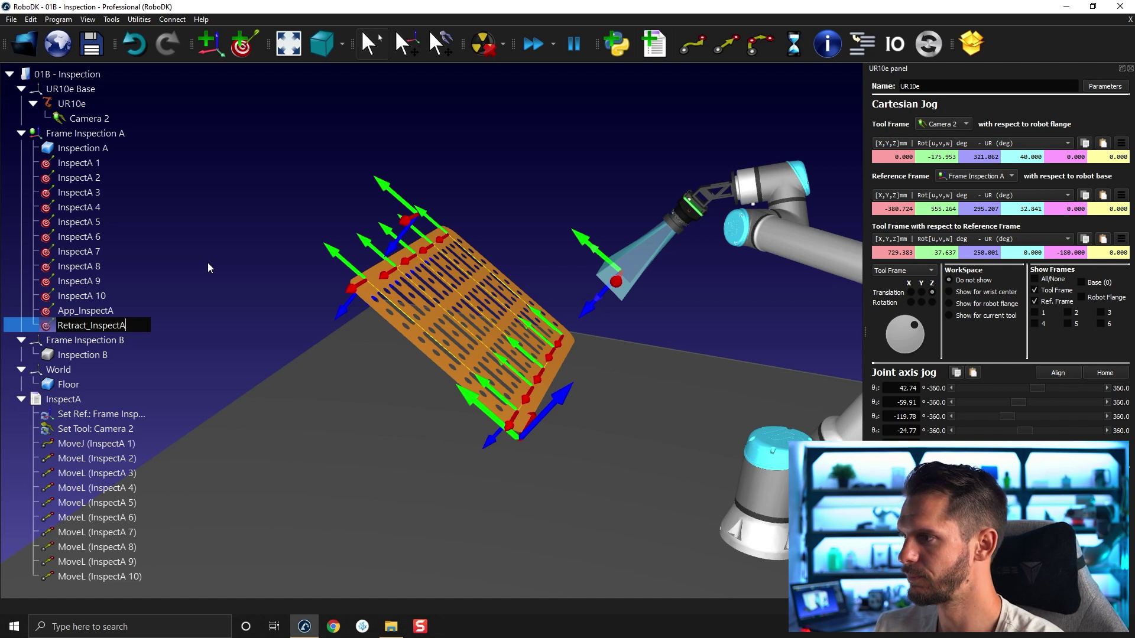
key("Return")
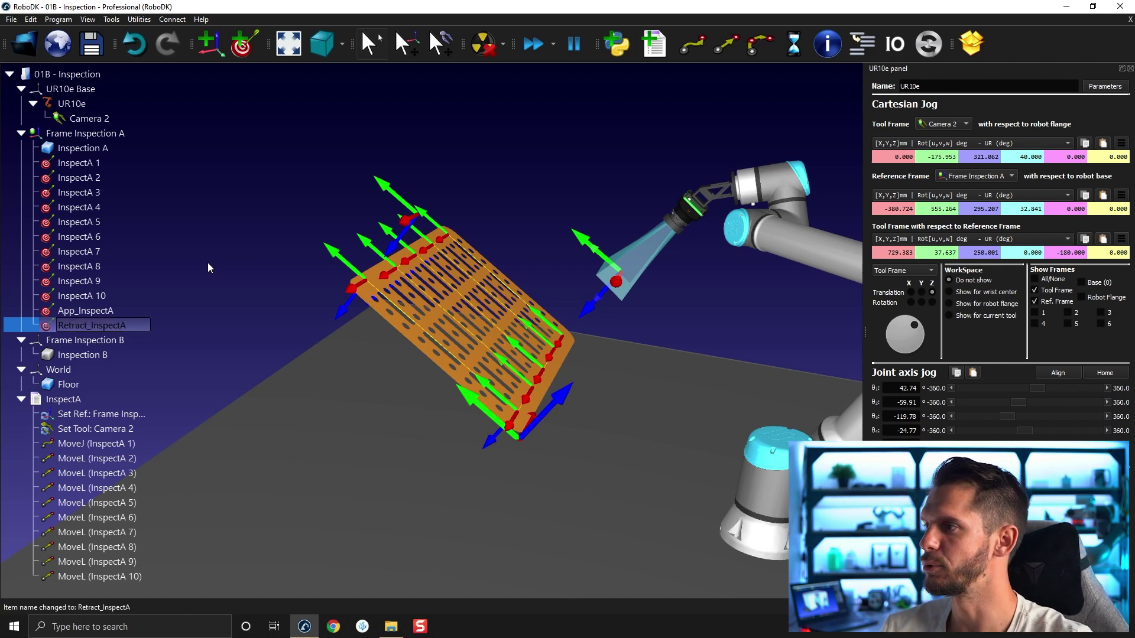
Step: Add two empty programs named App_InspectA and Retract_InspectA
left_click(22, 399)
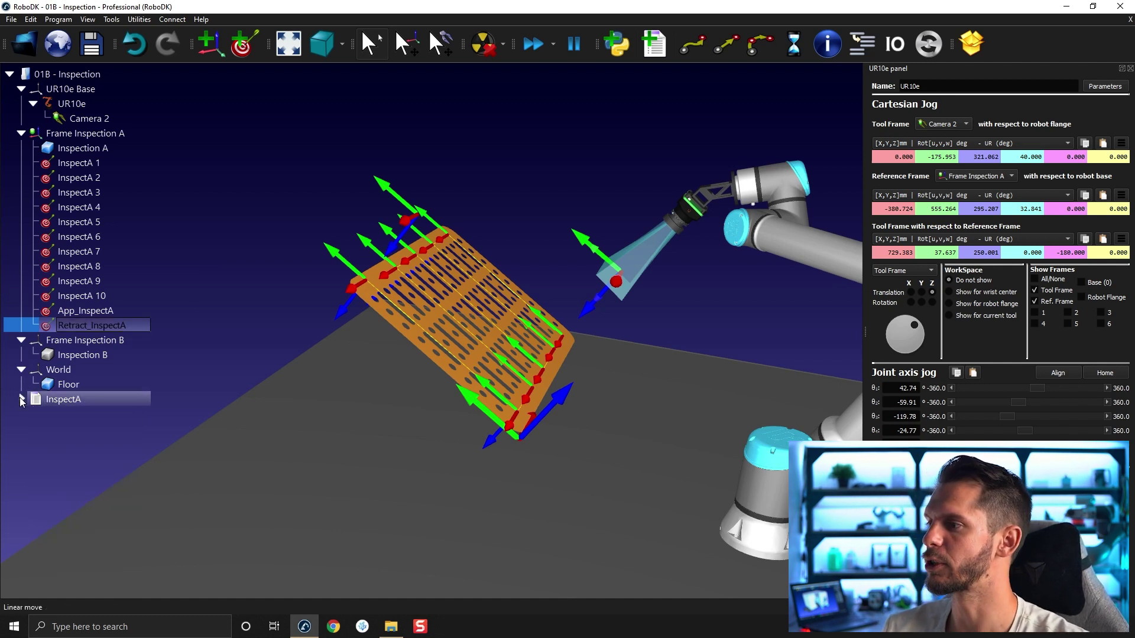
left_click(649, 40)
left_click(649, 41)
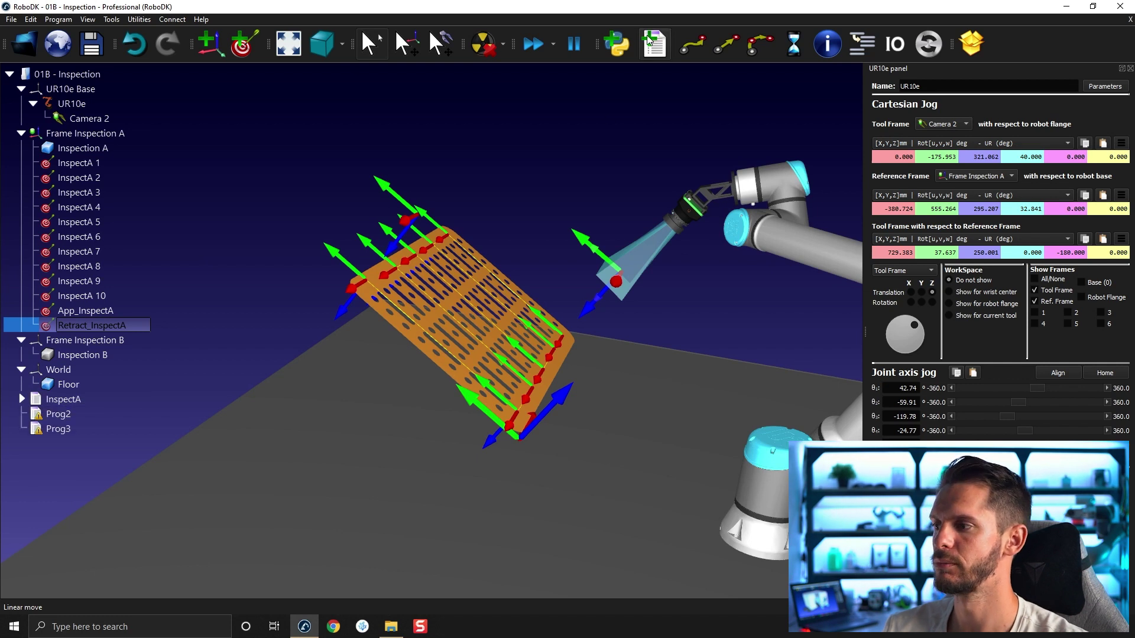
left_click(91, 417)
type("Ap")
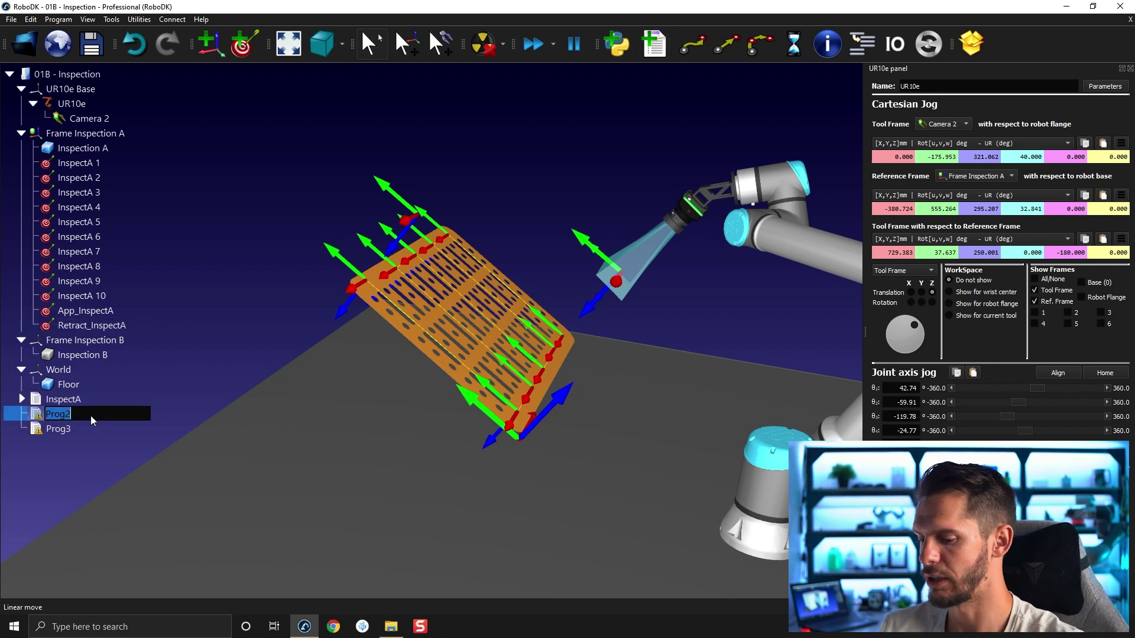
type("p_Ins")
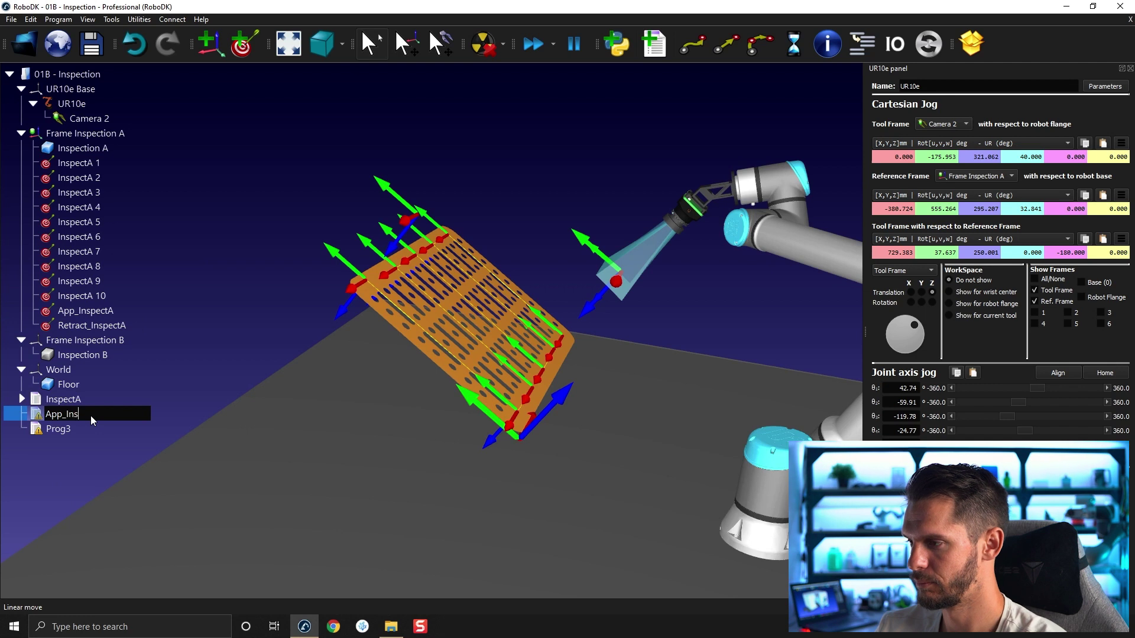
type("pectA")
key("Return")
key("Down")
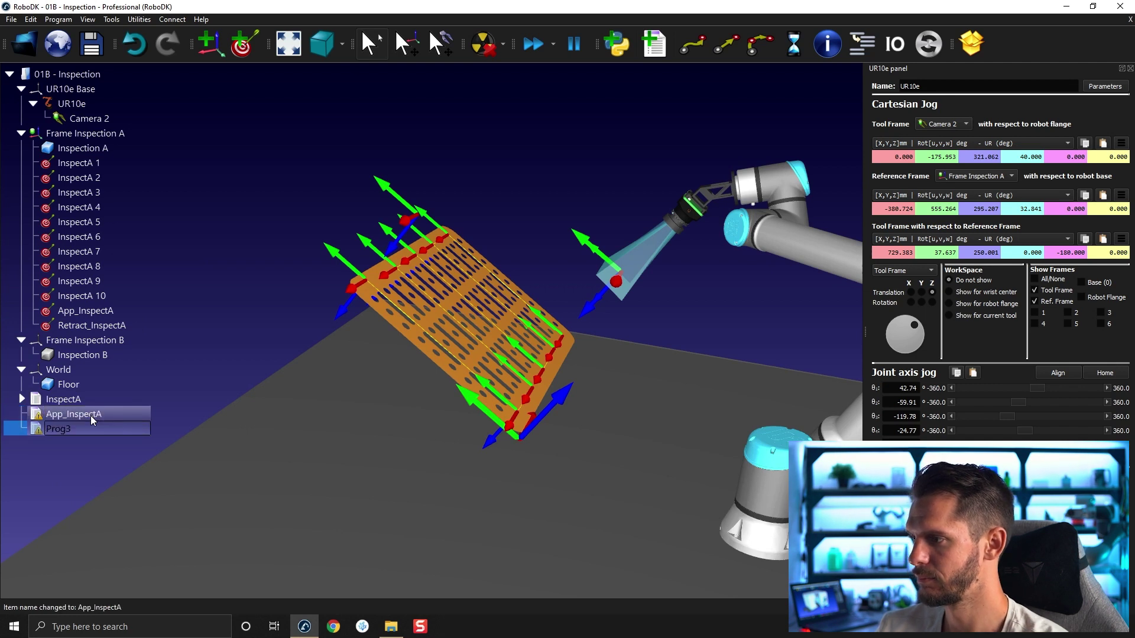
type("Retr")
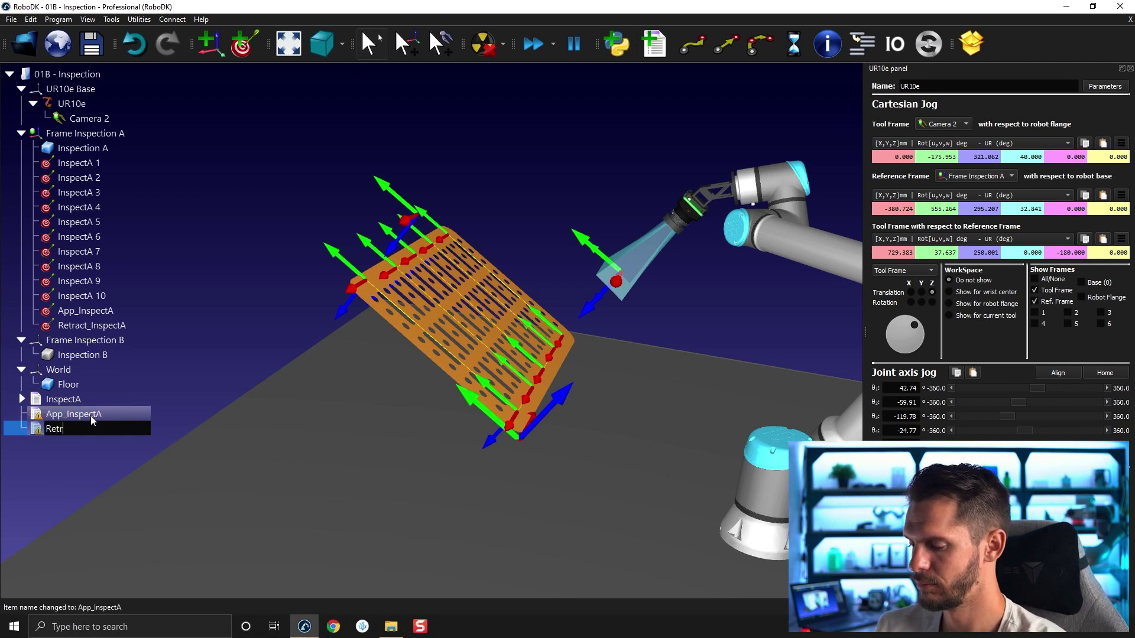
type("act_InspectA")
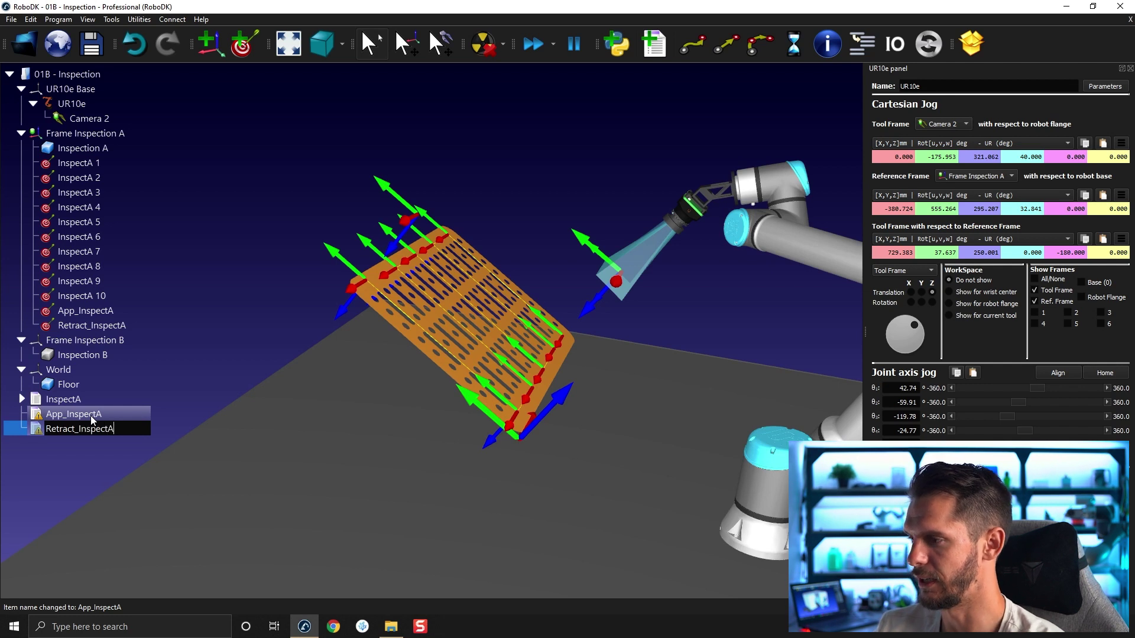
key("Return")
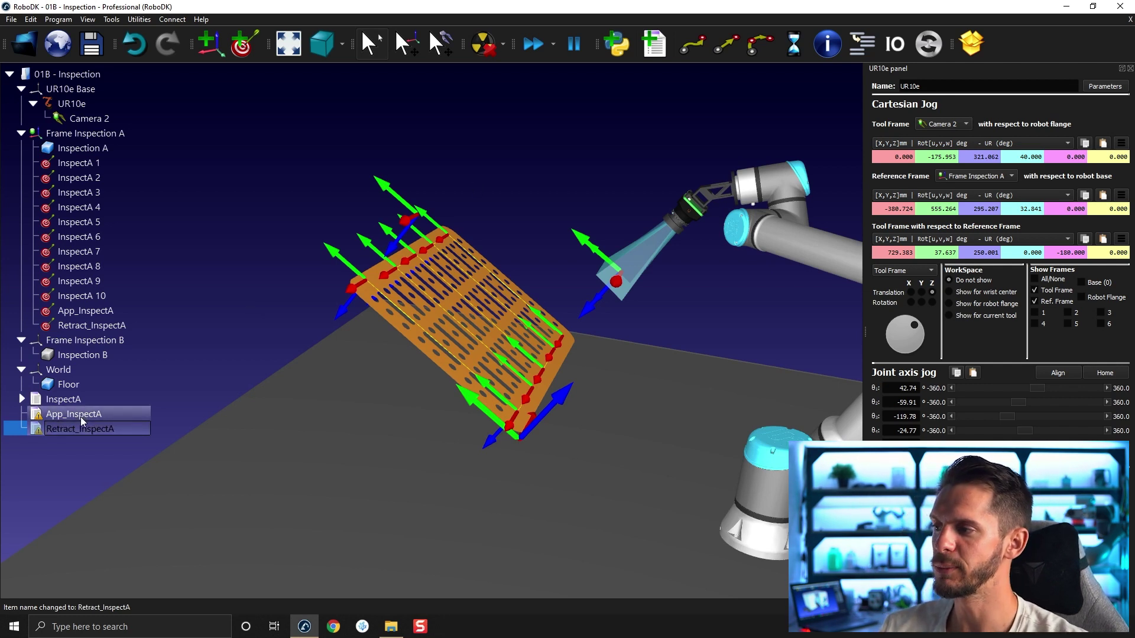
Step: Add a joint move to target App_InspectA in program App_InspectA
left_click(1131, 68)
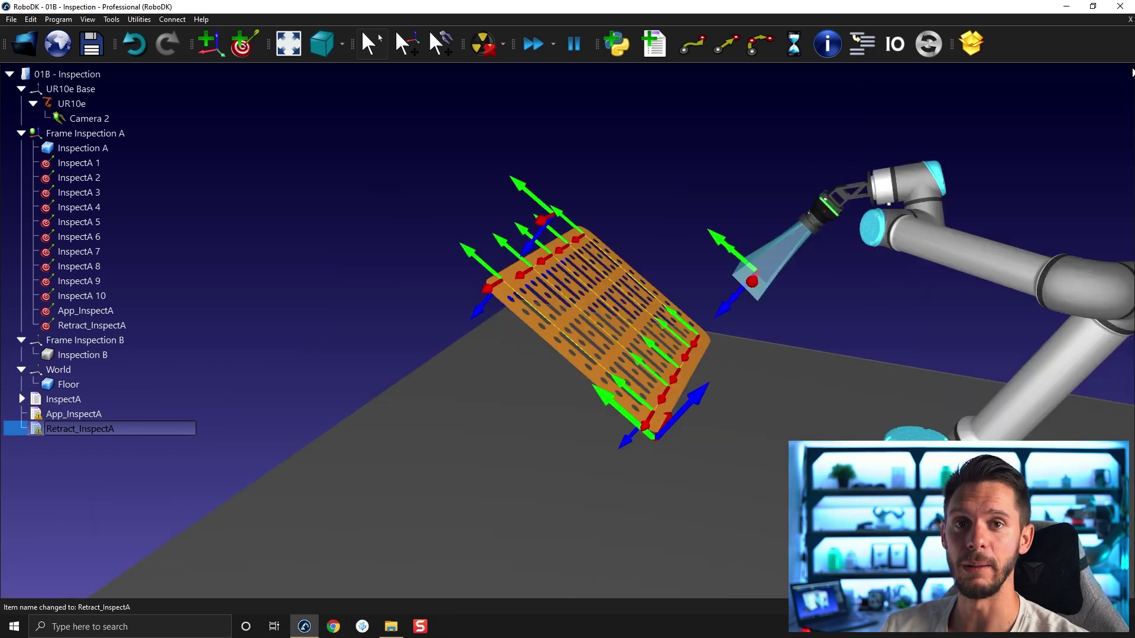
left_click(105, 413)
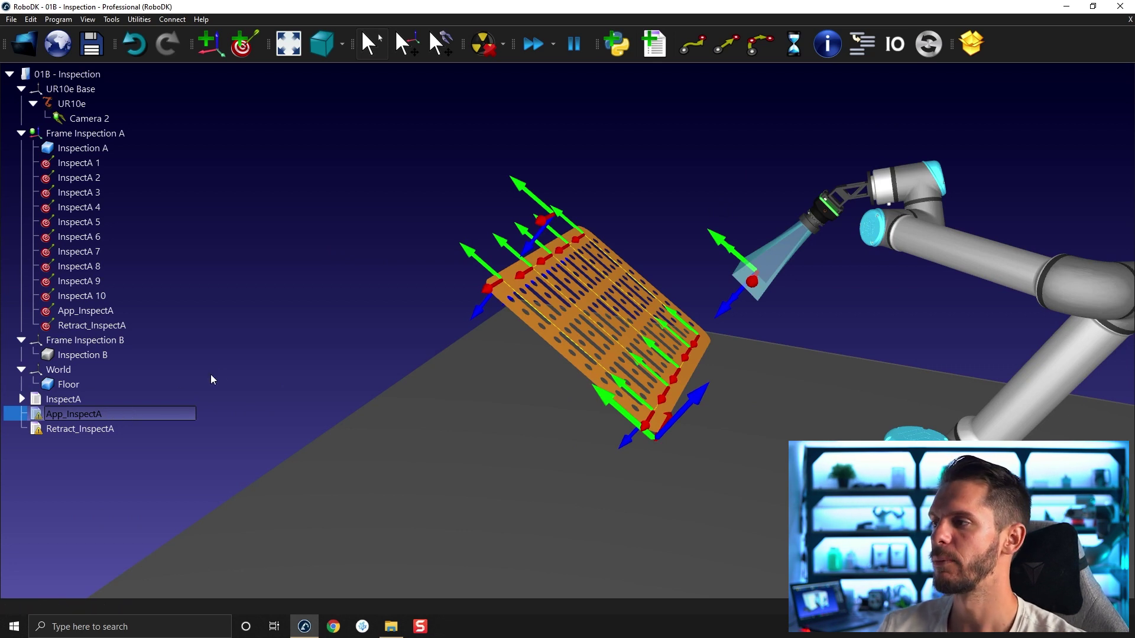
left_click(129, 311)
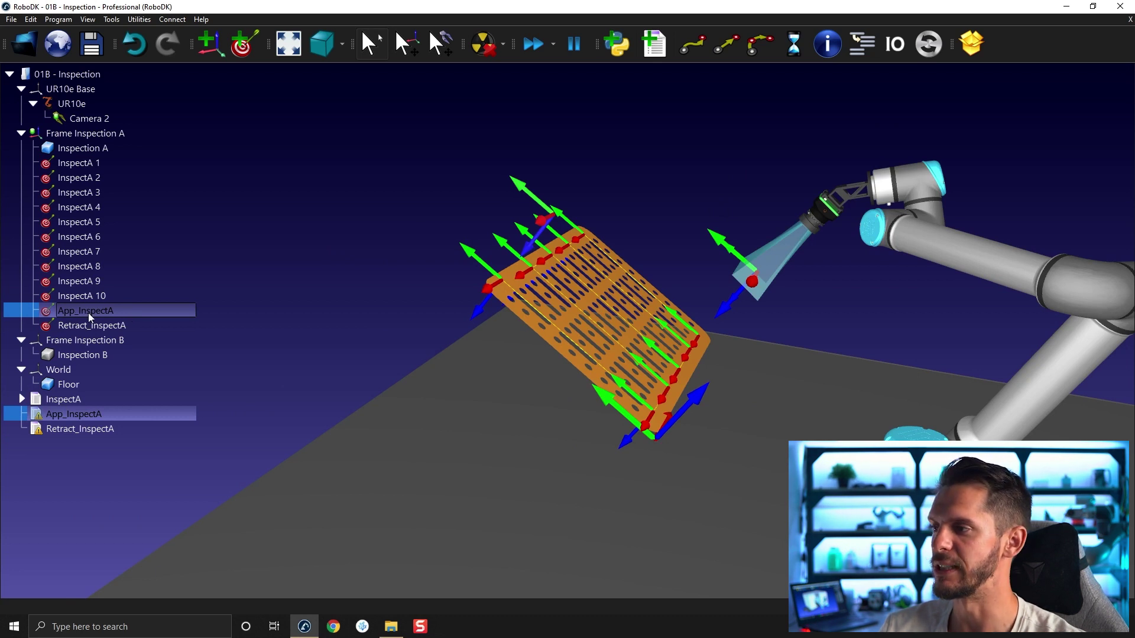
left_click(692, 43)
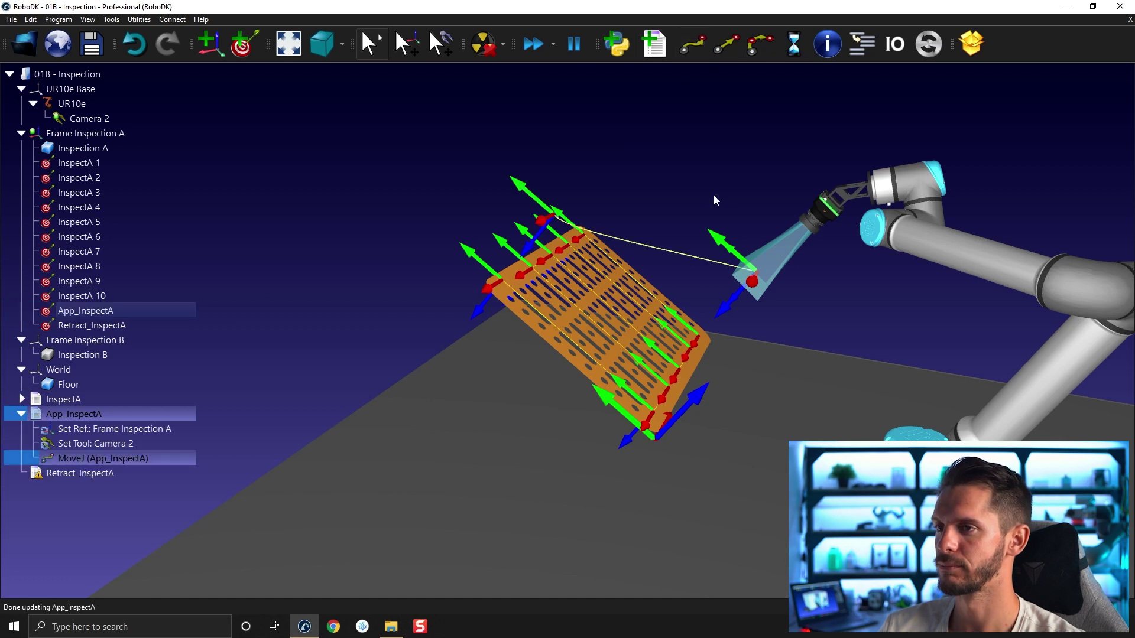
left_click(332, 304)
Step: Add a linear move to target Retract_InspectA in program Retract_InspectA
left_click(59, 476)
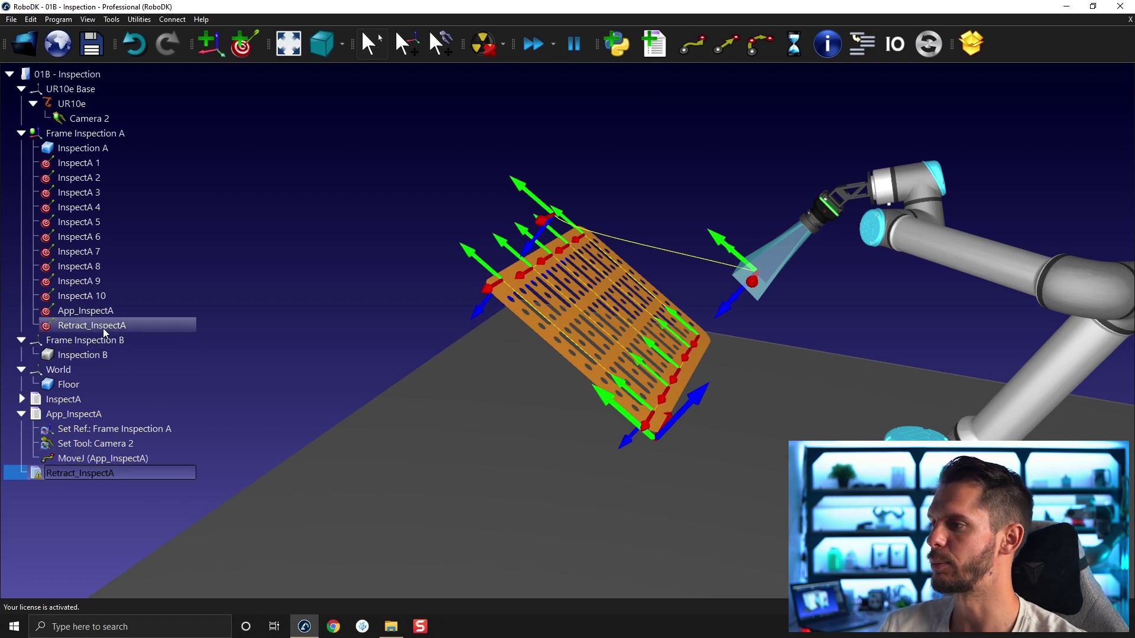
key("Return")
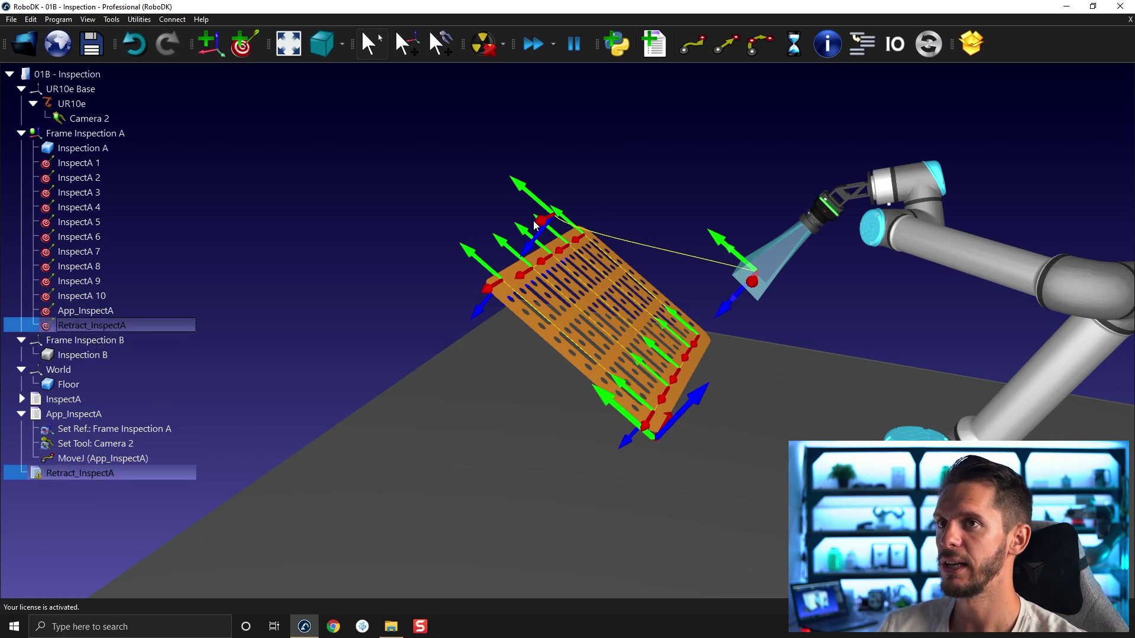
left_click(726, 51)
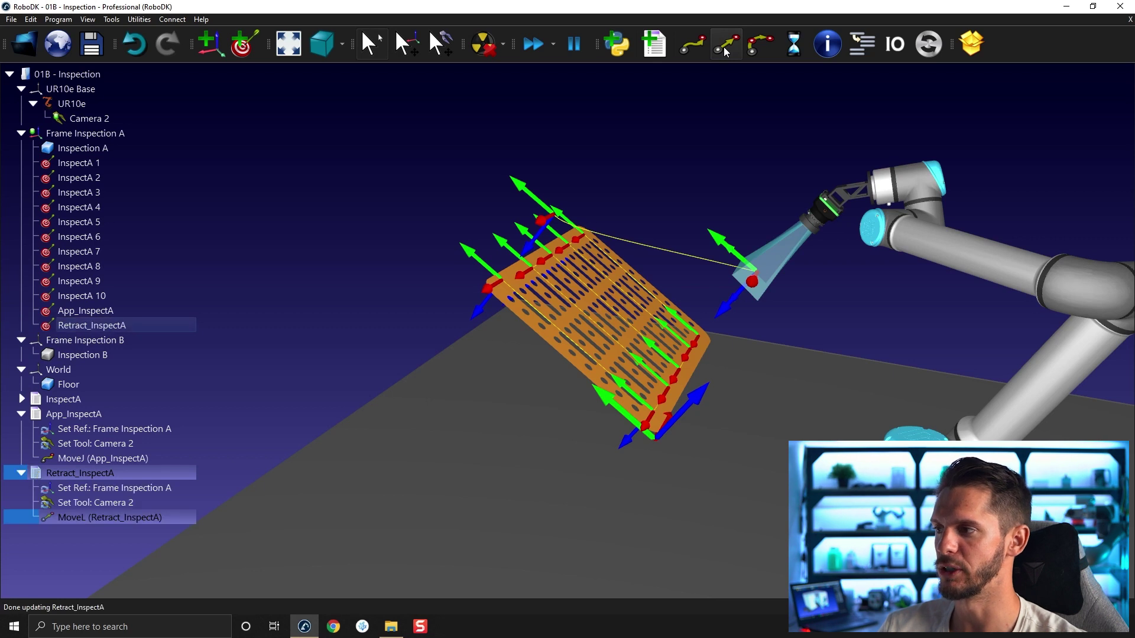
left_click(386, 307)
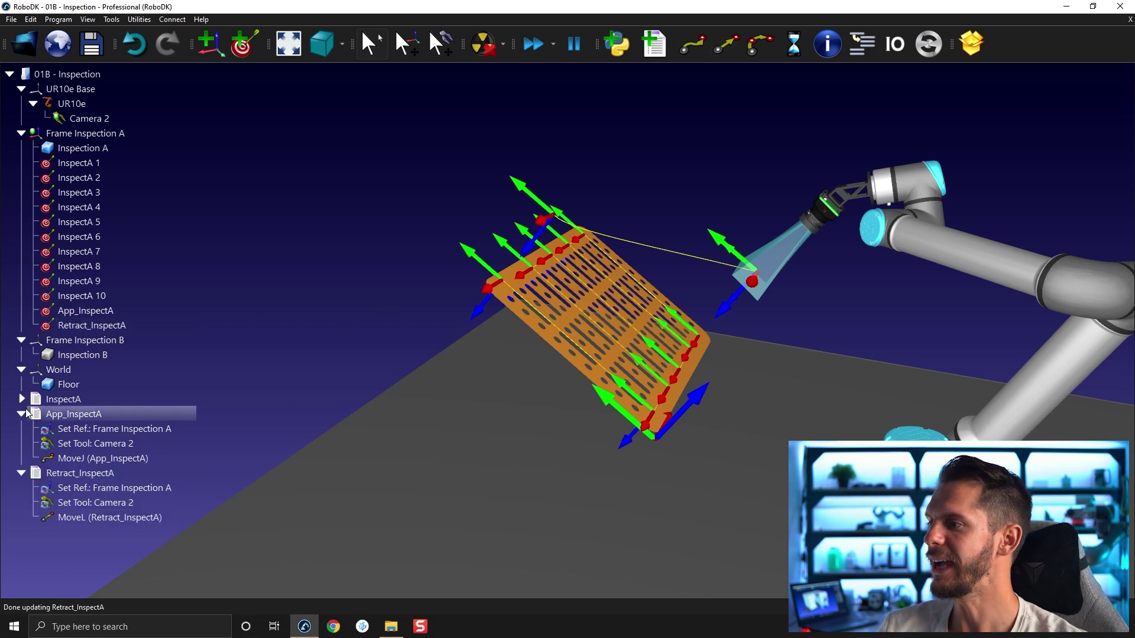
left_click(21, 399)
Step: Change InspectA's first move to InspectA 1 from a joint move to a linear move
scroll(19, 400, "down", 3)
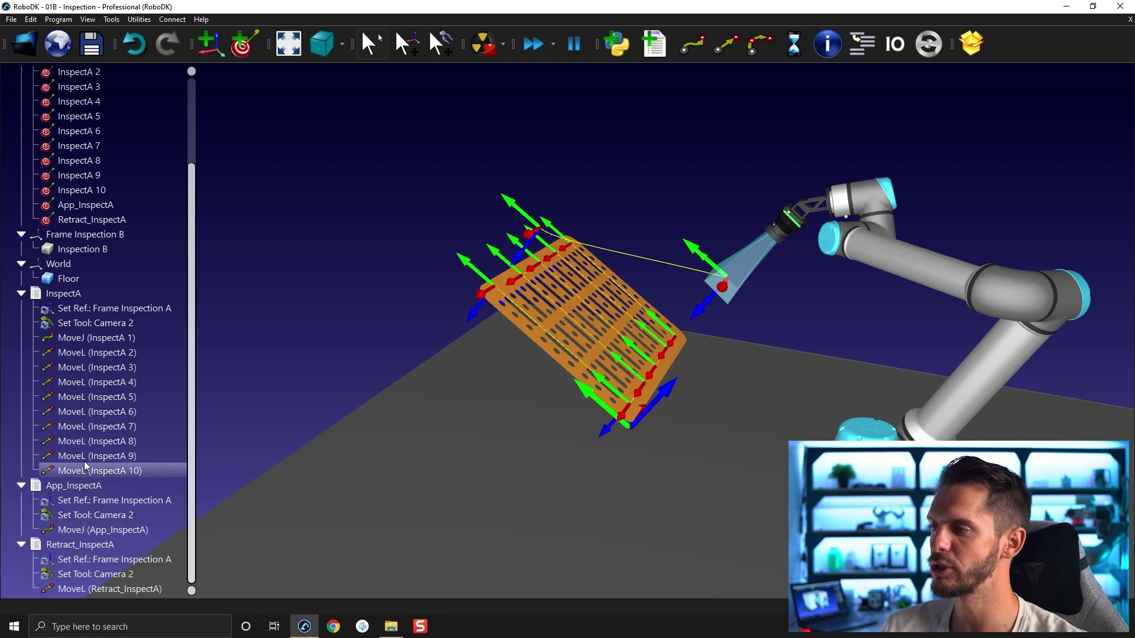
left_click(95, 341)
right_click(96, 346)
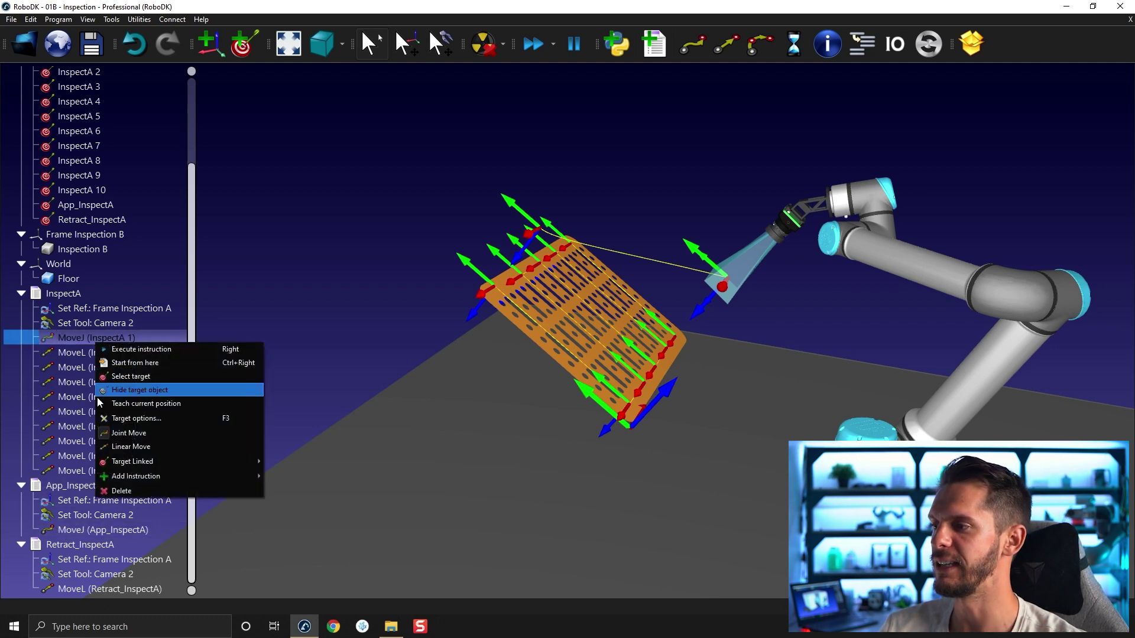
left_click(131, 447)
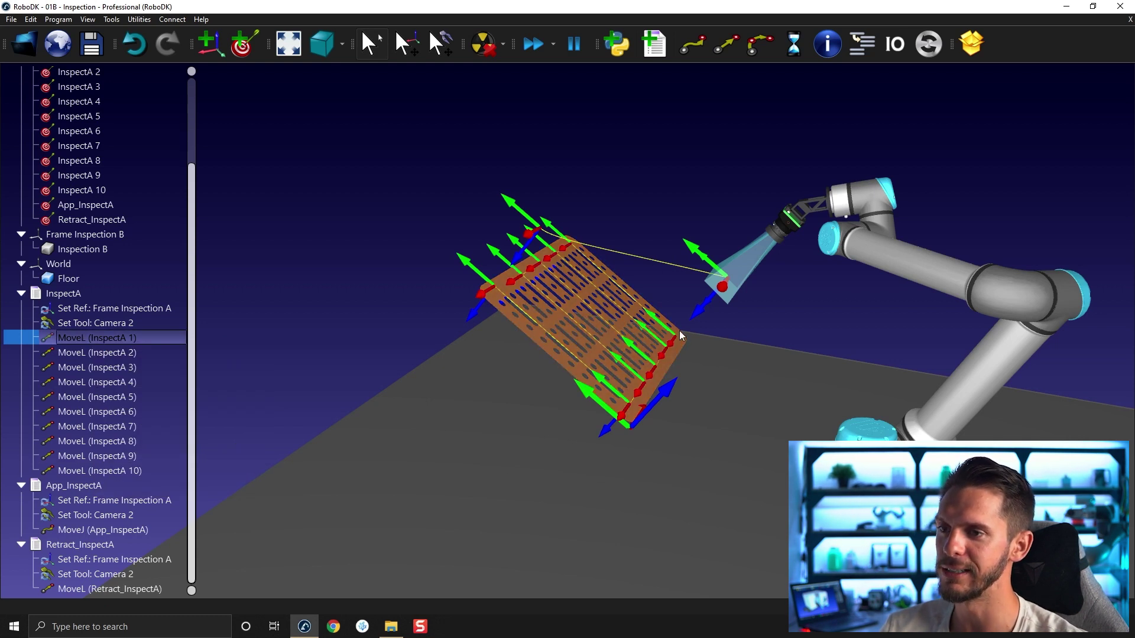
left_click(22, 293)
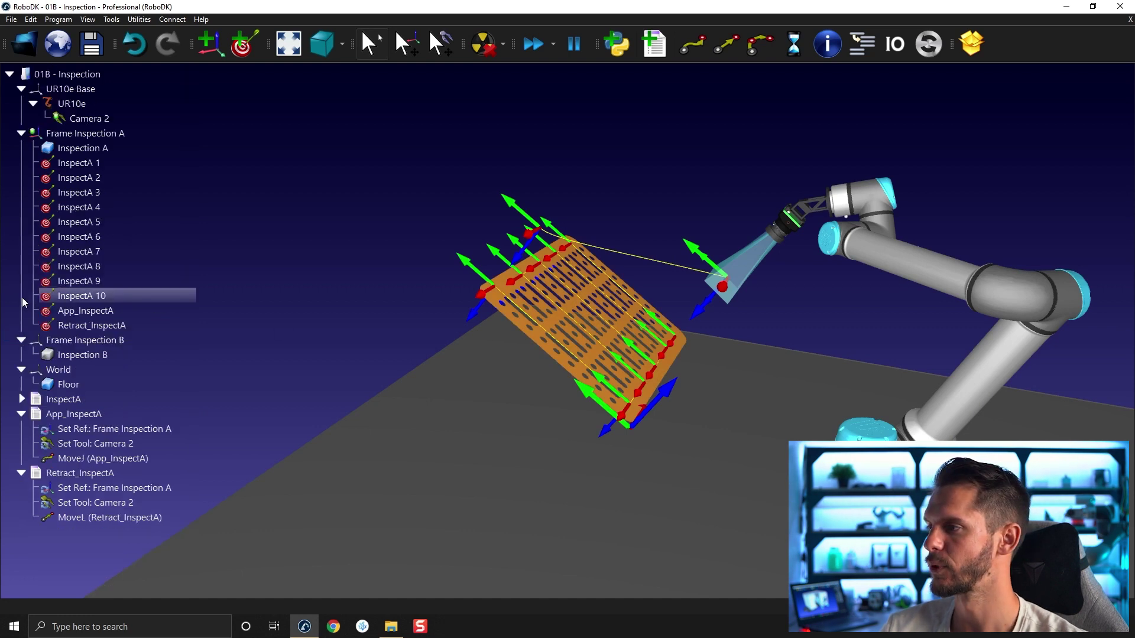
left_click(22, 414)
Step: Drag the robot tool up and away from the inspection part
left_click(21, 429)
mouse_move(374, 303)
left_mouse_down()
mouse_move(317, 399)
mouse_move(338, 350)
left_mouse_up()
right_click(920, 252)
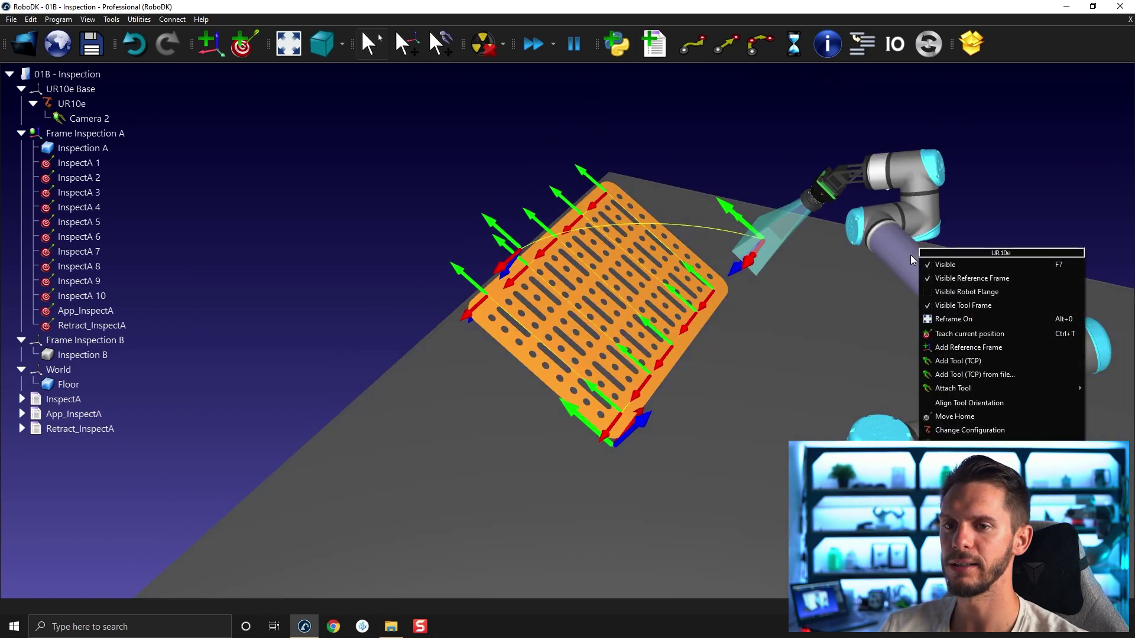
left_click(769, 287)
left_click_drag(768, 286, 650, 287)
key("alt")
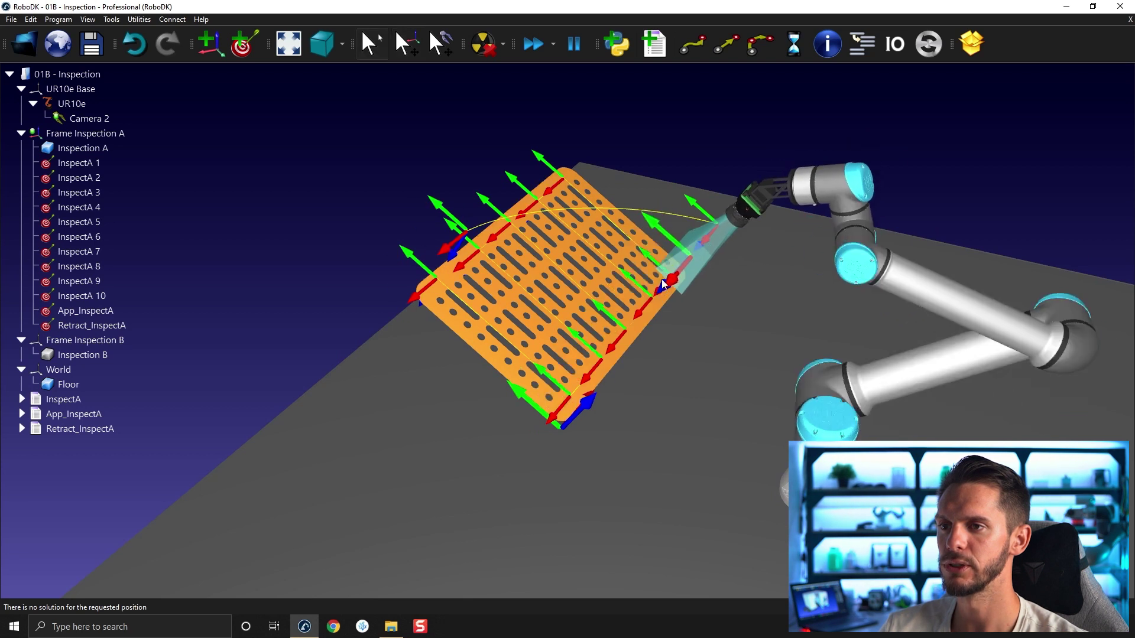
mouse_move(668, 278)
left_mouse_down()
mouse_move(744, 268)
mouse_move(740, 290)
left_mouse_up()
key("alt")
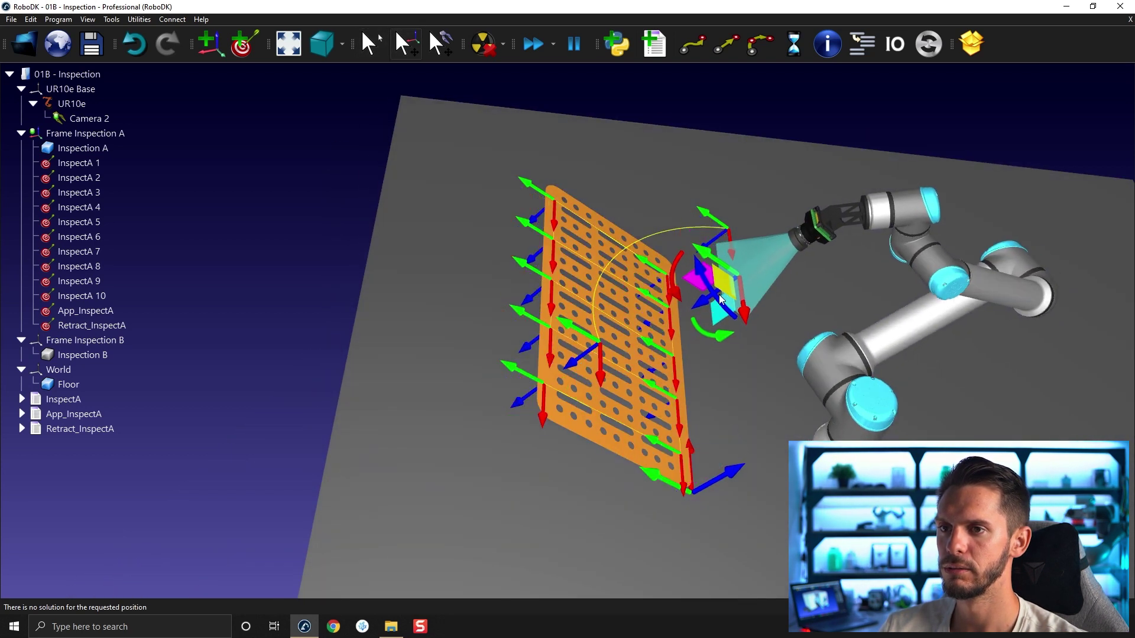
left_click_drag(740, 291, 705, 254)
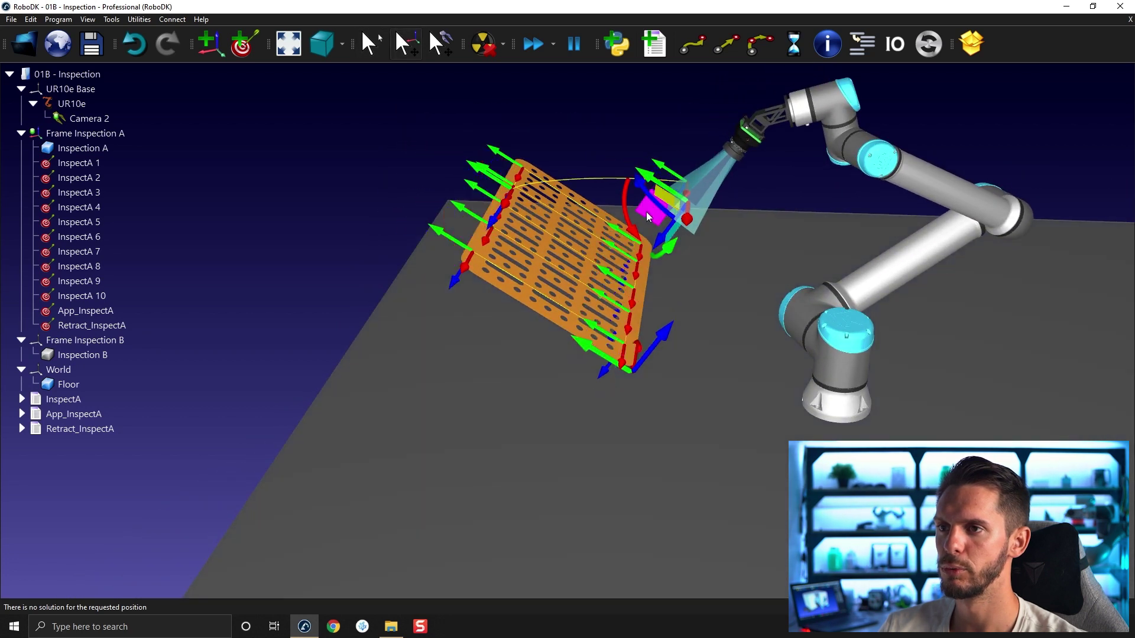
left_click_drag(654, 208, 172, 147, "alt")
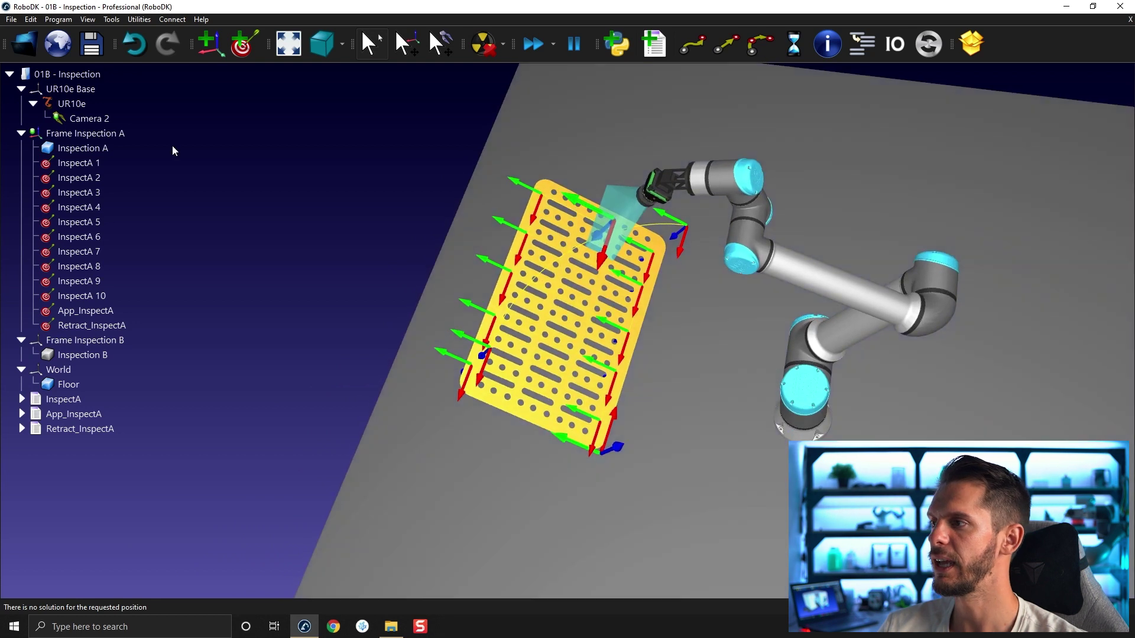
Step: Add a new target under Frame Inspection A at this pose and name it HomeA
left_click(168, 134)
left_click(240, 53)
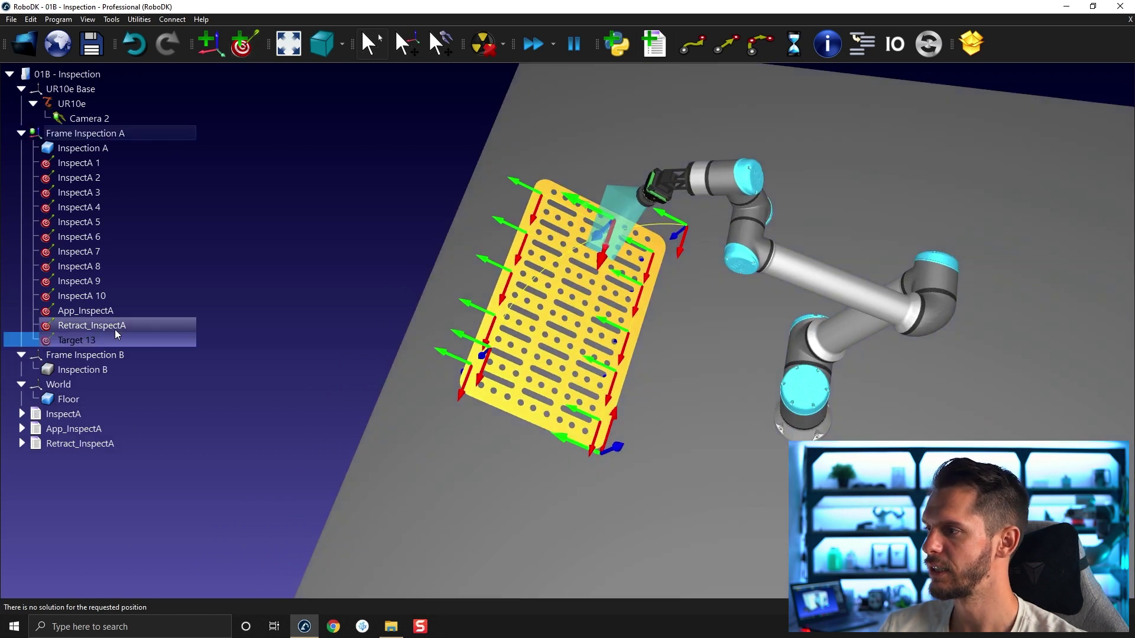
left_click(108, 338)
type("HomeA")
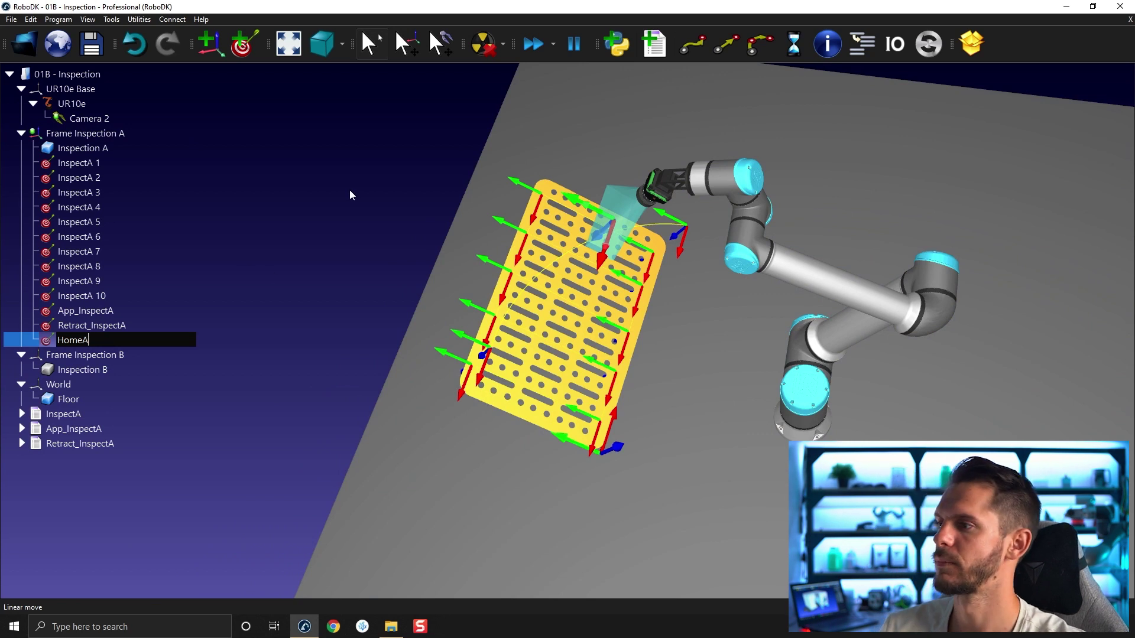
key("Return")
right_click(143, 343)
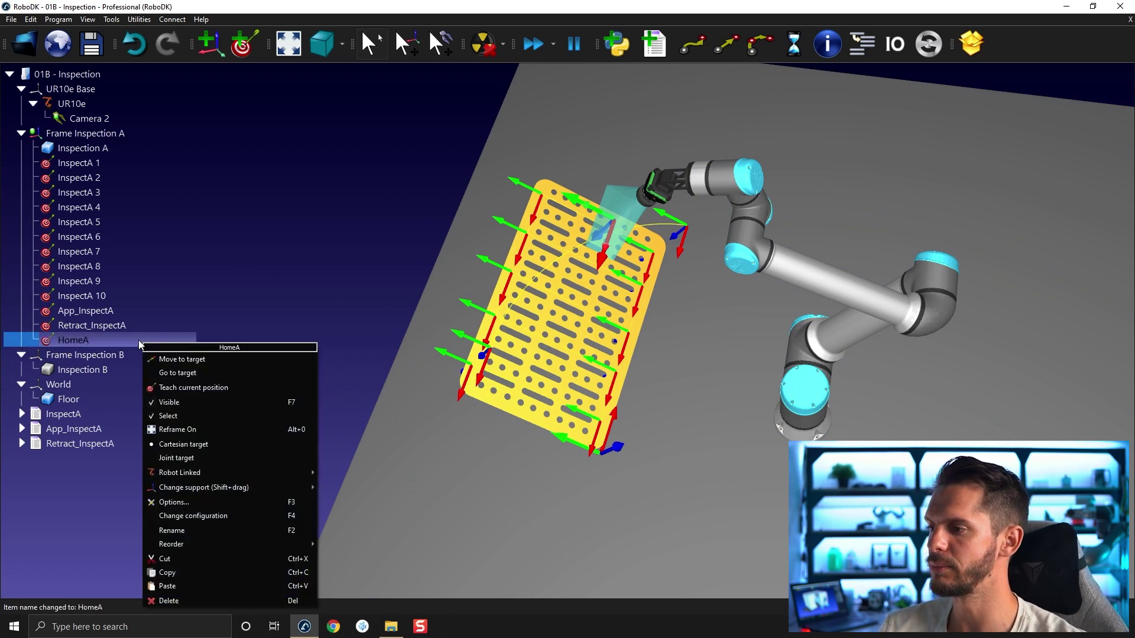
Step: Make HomeA store robot joint values as a joint target
left_click(185, 459)
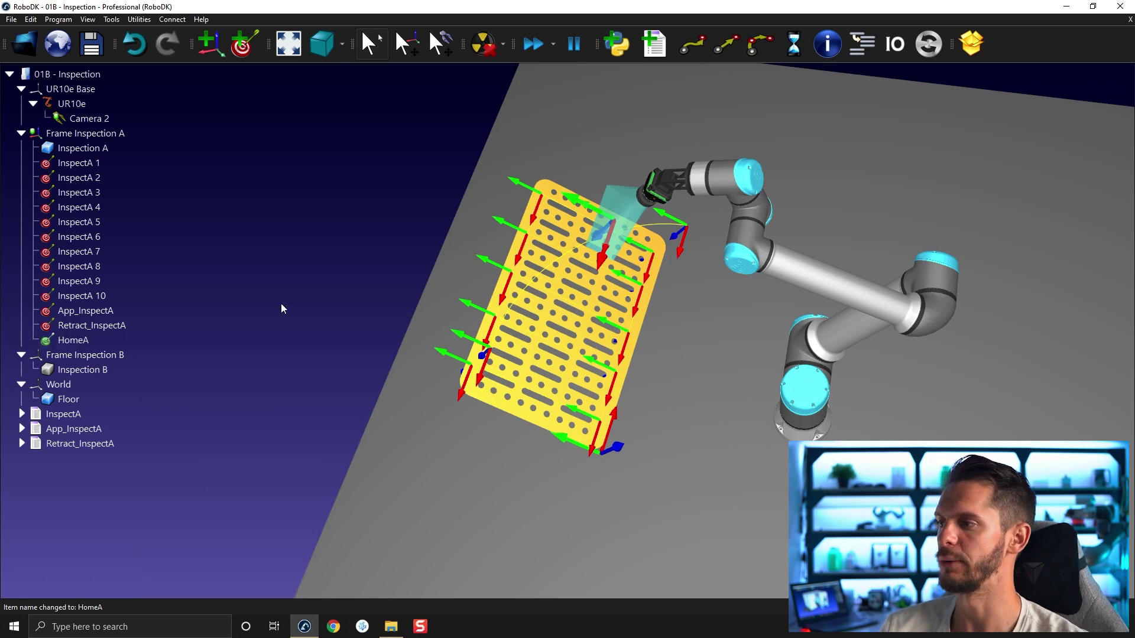
Step: Create program GoHomeA containing a joint move to HomeA
left_click(662, 45)
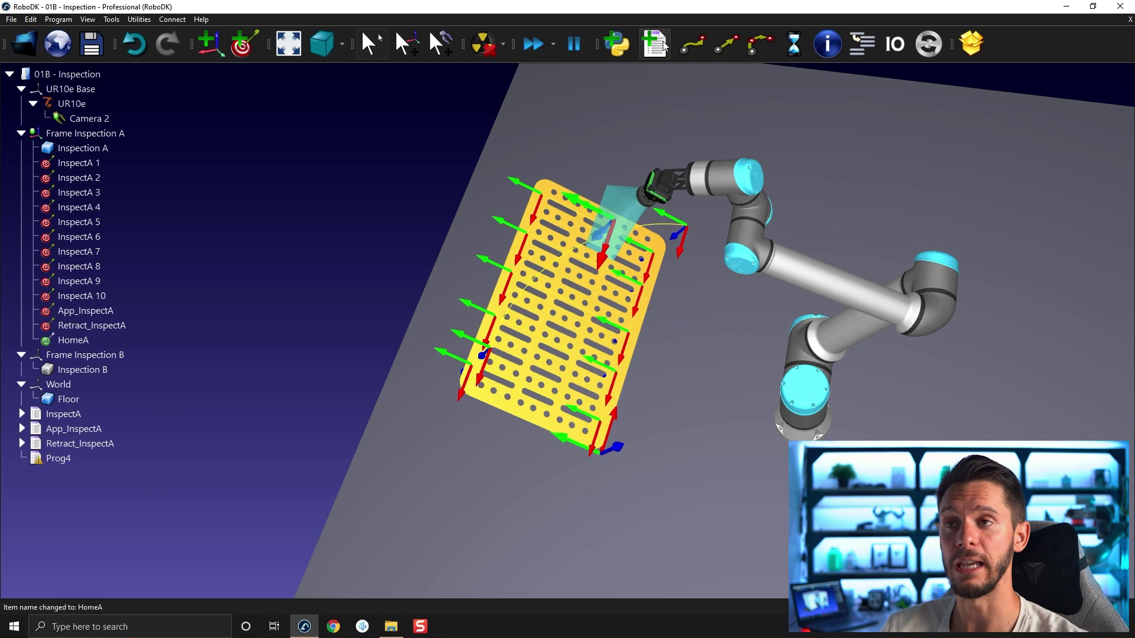
left_click(57, 458)
left_click(80, 458)
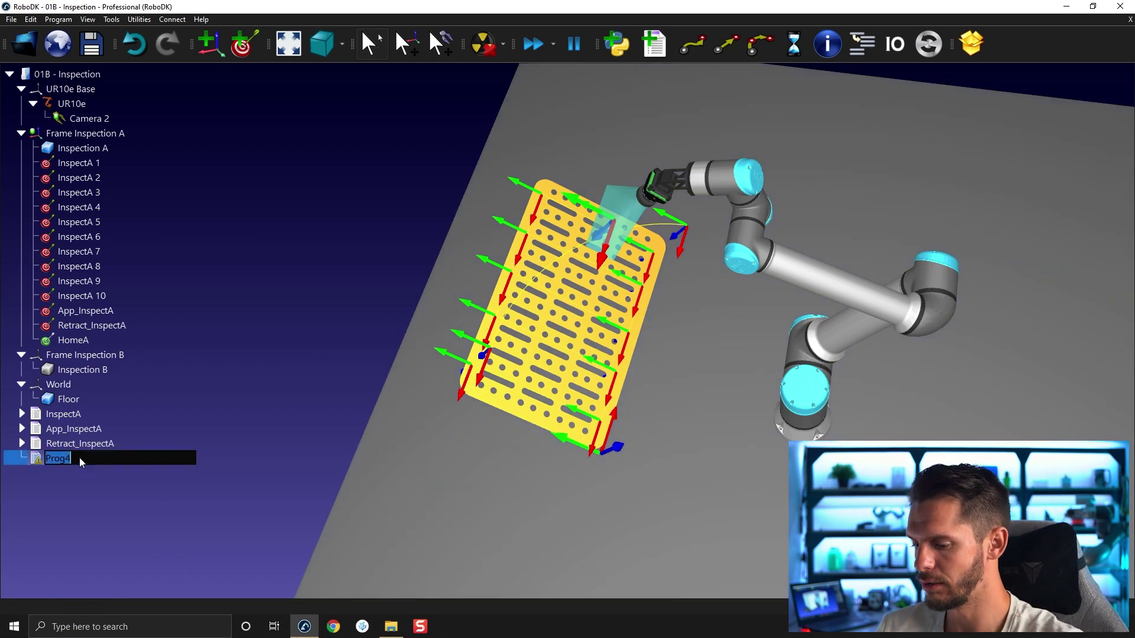
type("GoHomeA")
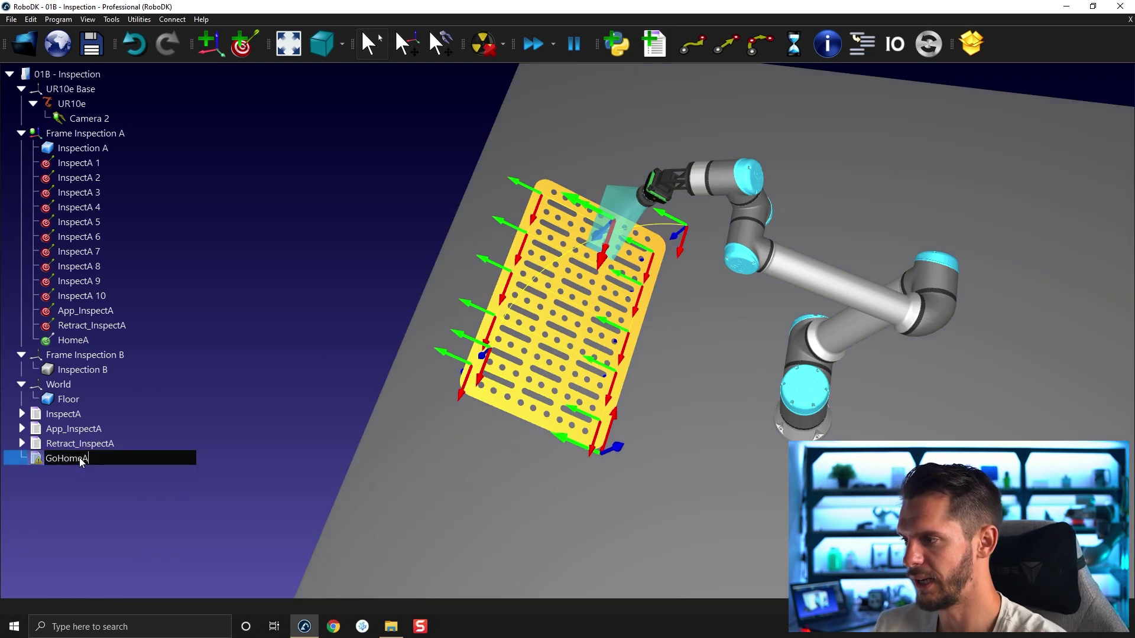
key("Return")
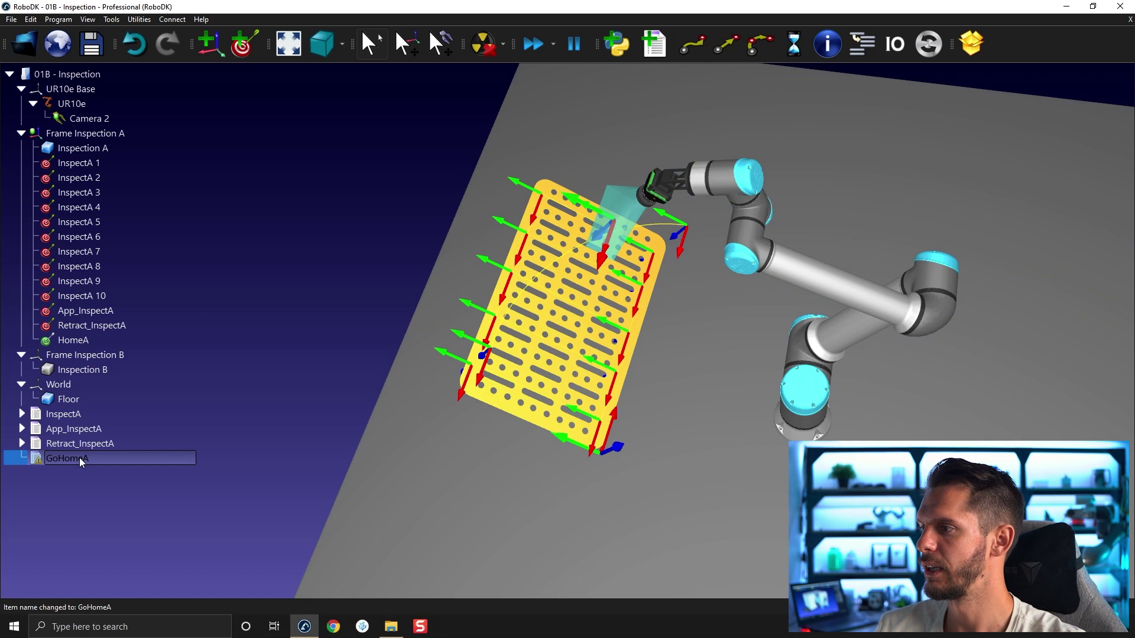
left_click(101, 339, "ctrl")
left_click(726, 52)
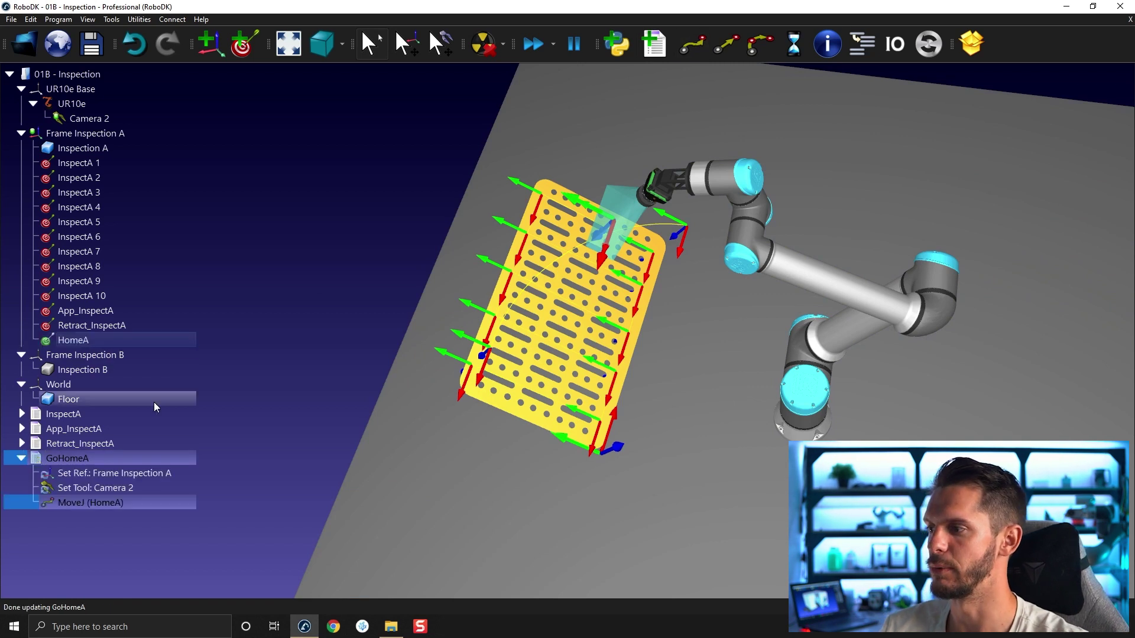
left_click(19, 459)
left_click(249, 375)
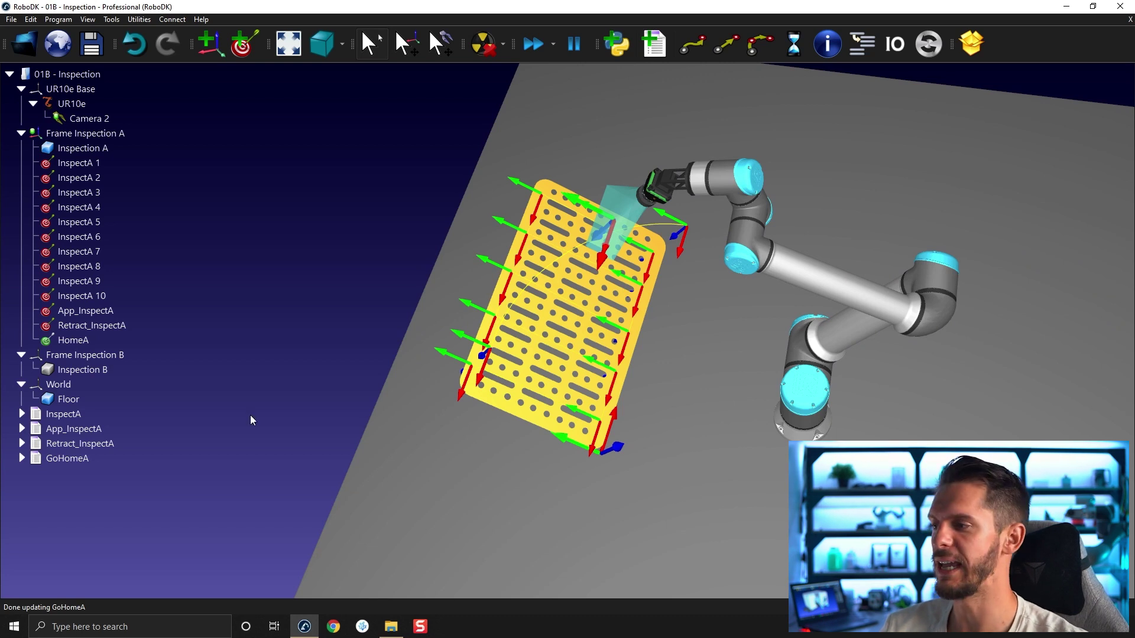
left_click_drag(251, 415, 266, 360)
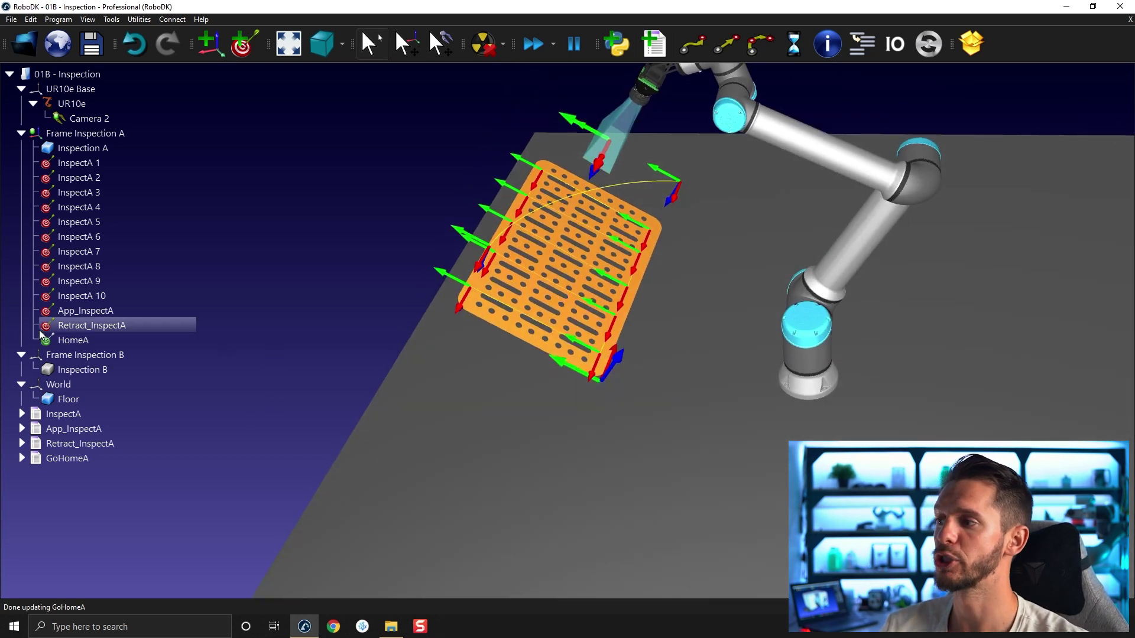
Step: Add a fifth program to the station and name it MainInspectA
left_click(658, 50)
double_click(70, 473)
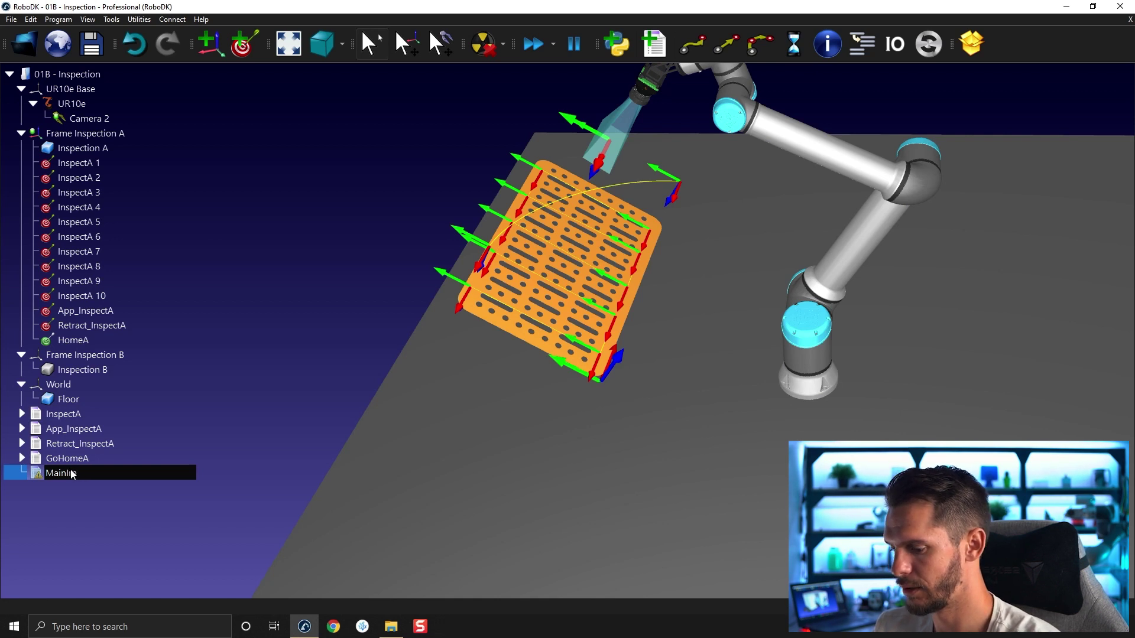
type("MainInspectA")
key("Return")
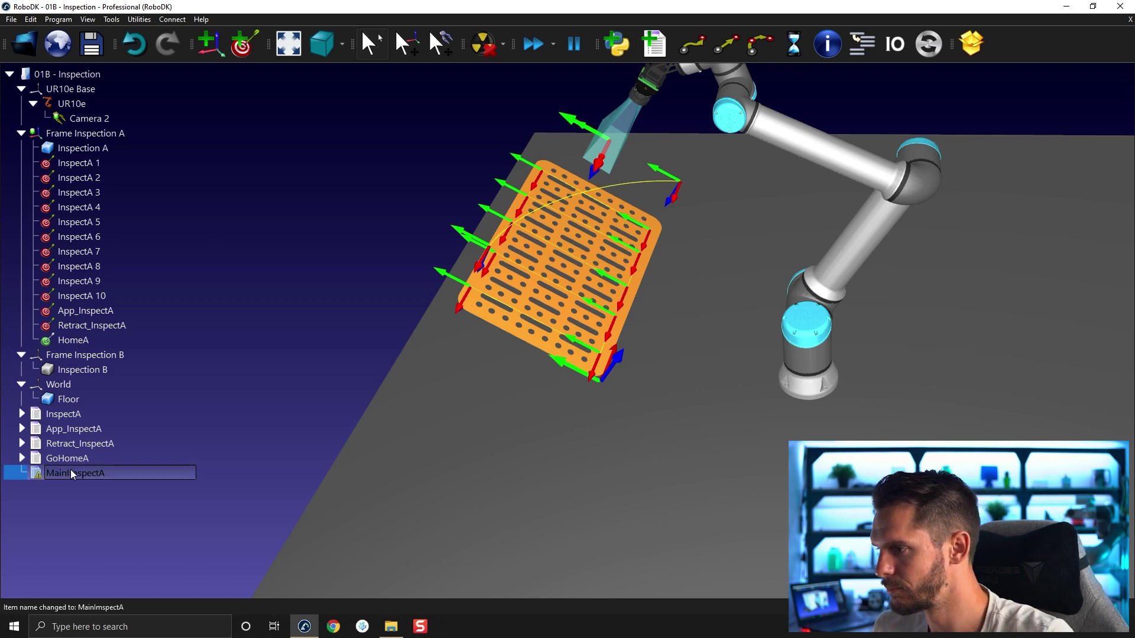
left_click(77, 476)
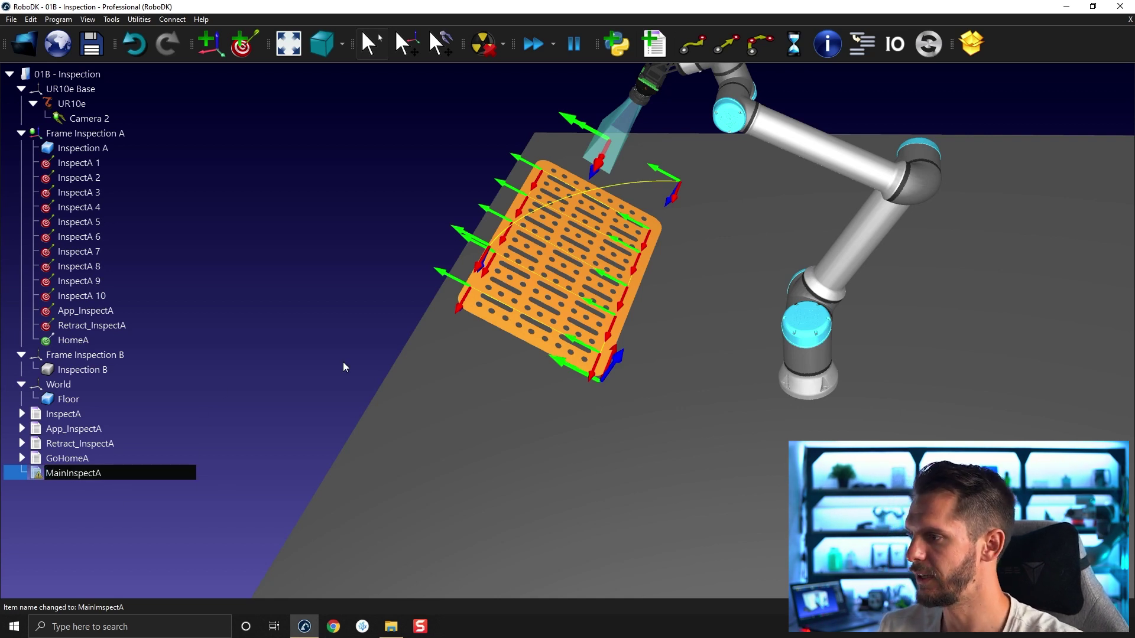
left_click(140, 507)
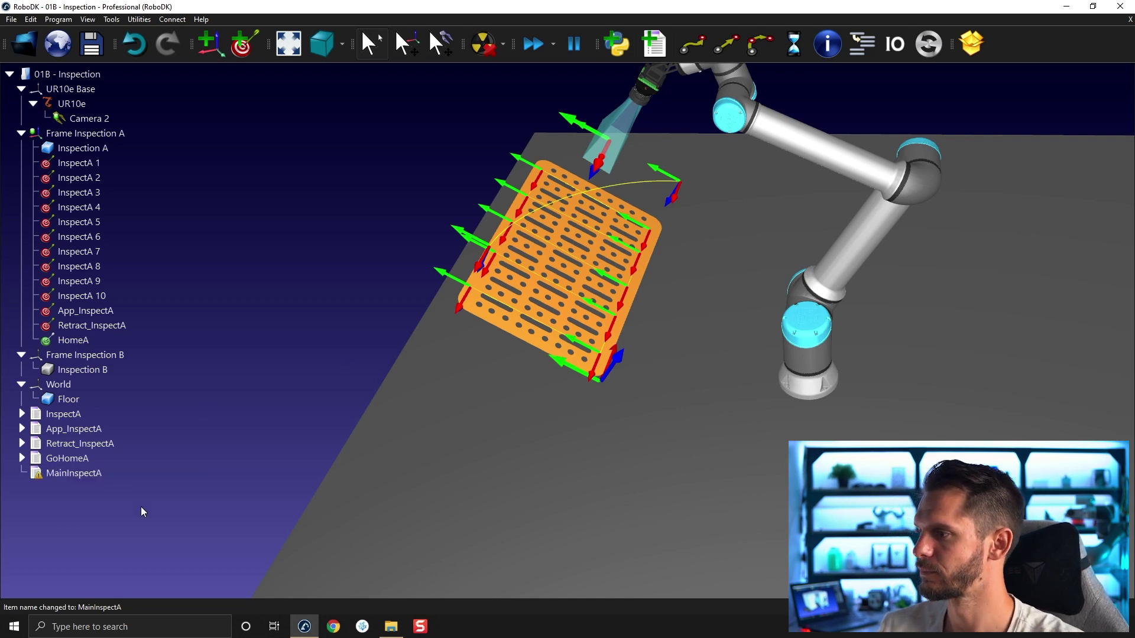
right_click(98, 470)
left_click(370, 427)
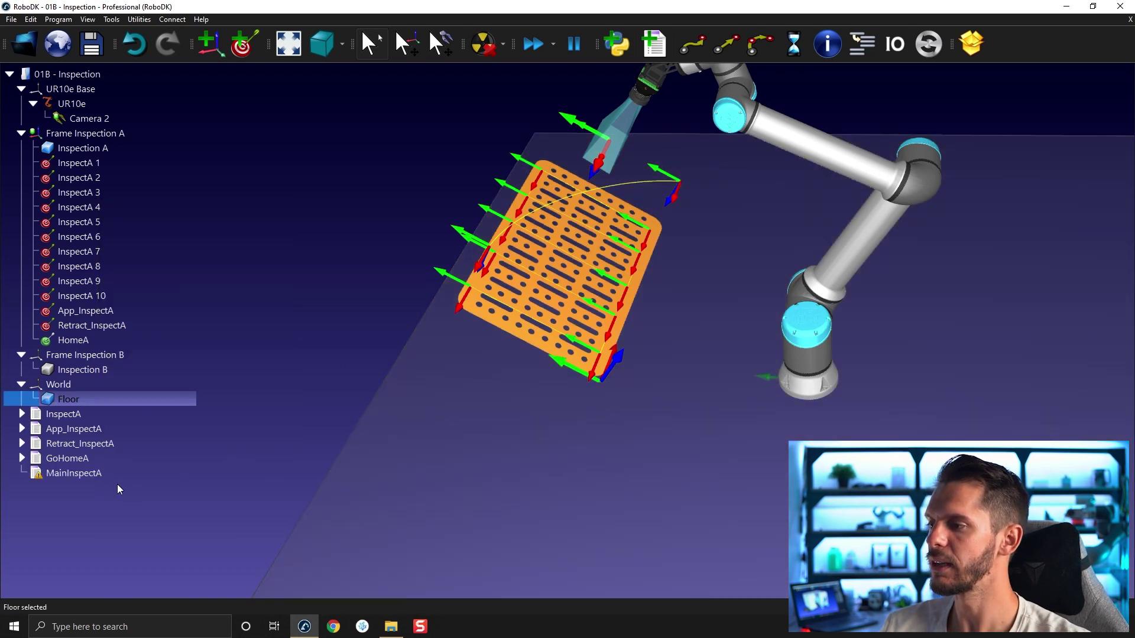
left_click(111, 471)
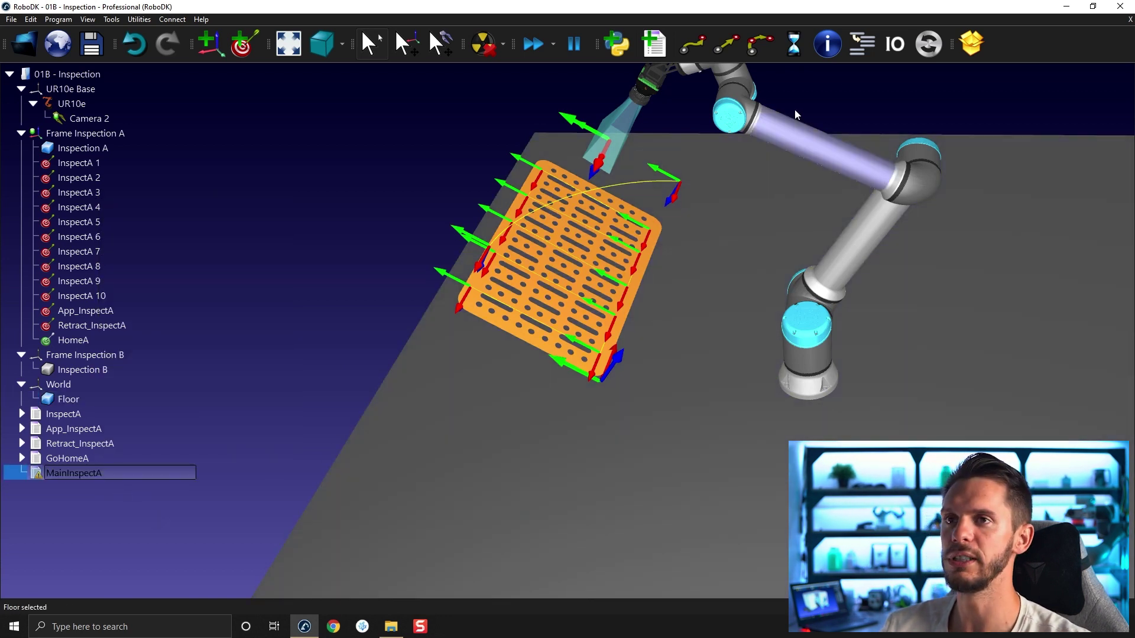
left_click(866, 52)
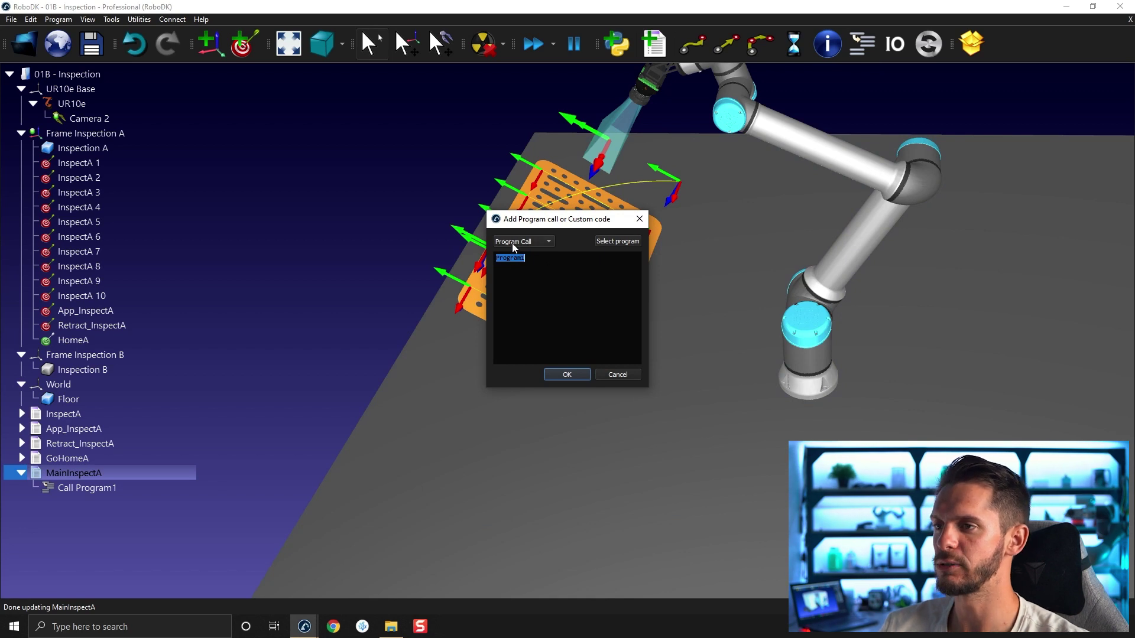
Step: Make MainInspectA's first instruction call GoHomeA instead of the placeholder Program1
left_click(624, 242)
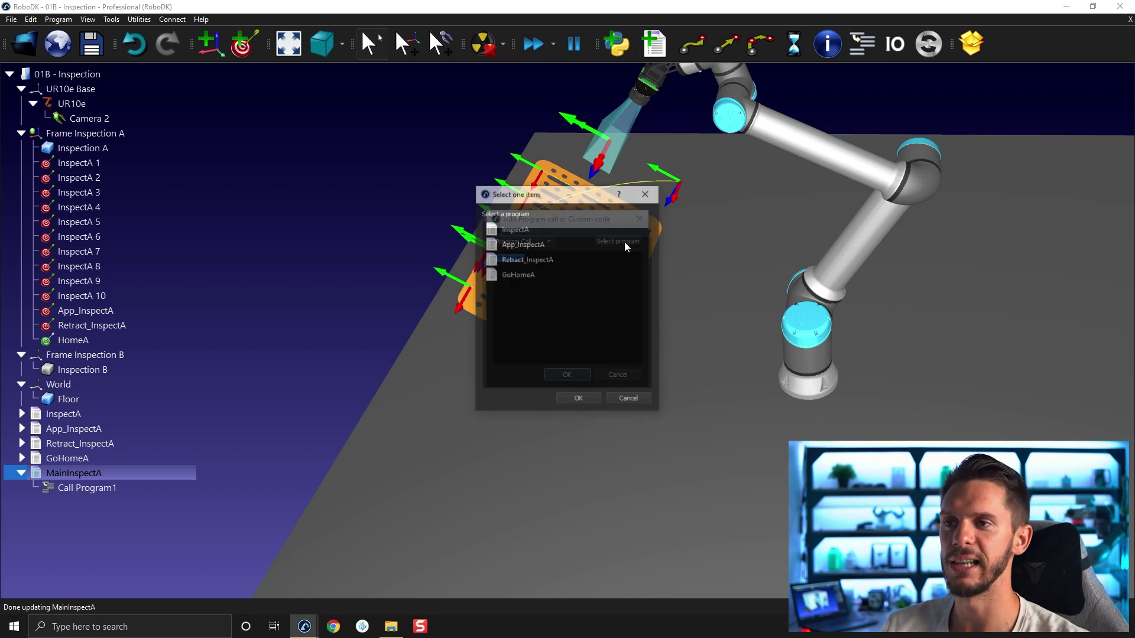
left_click(531, 276)
left_click(581, 400)
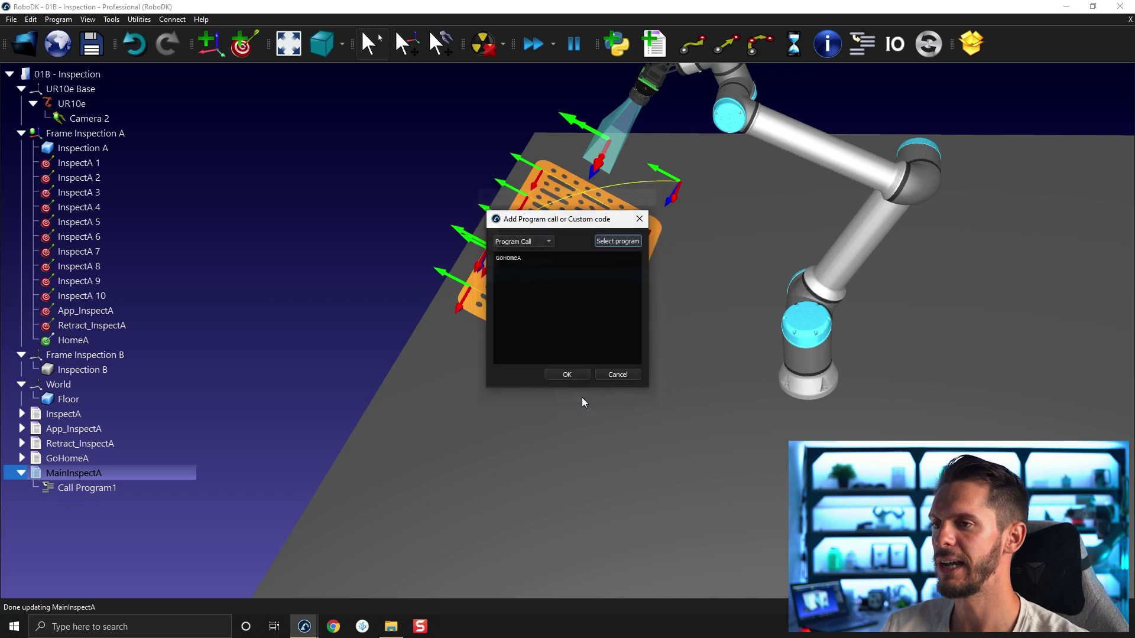
left_click(576, 378)
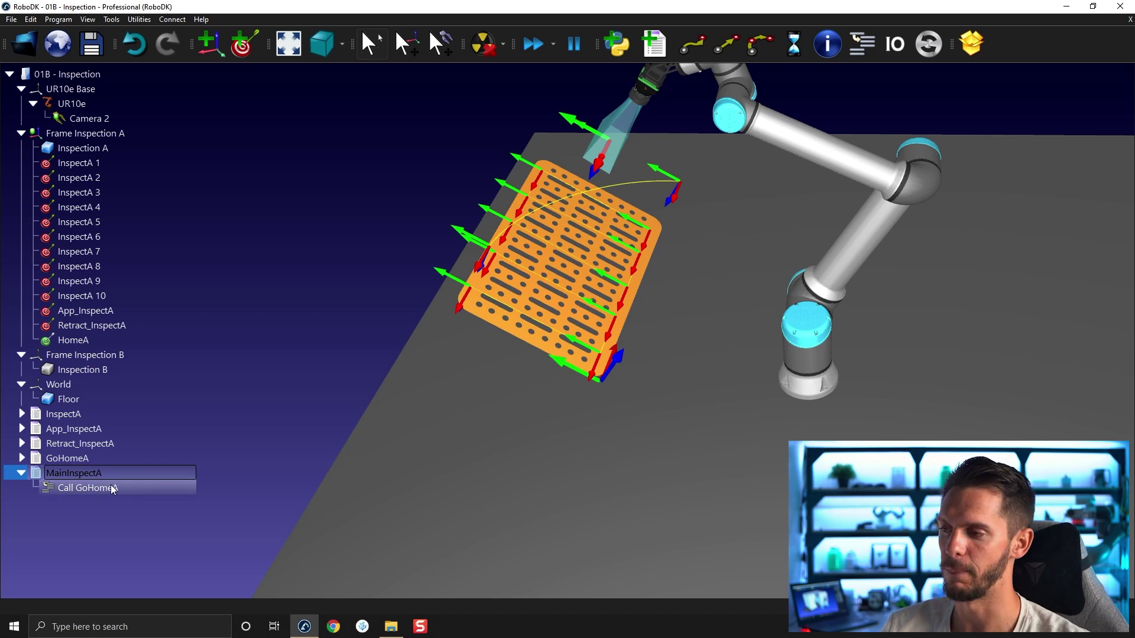
Step: Insert a call to App_InspectA after the GoHomeA call
left_click(160, 486)
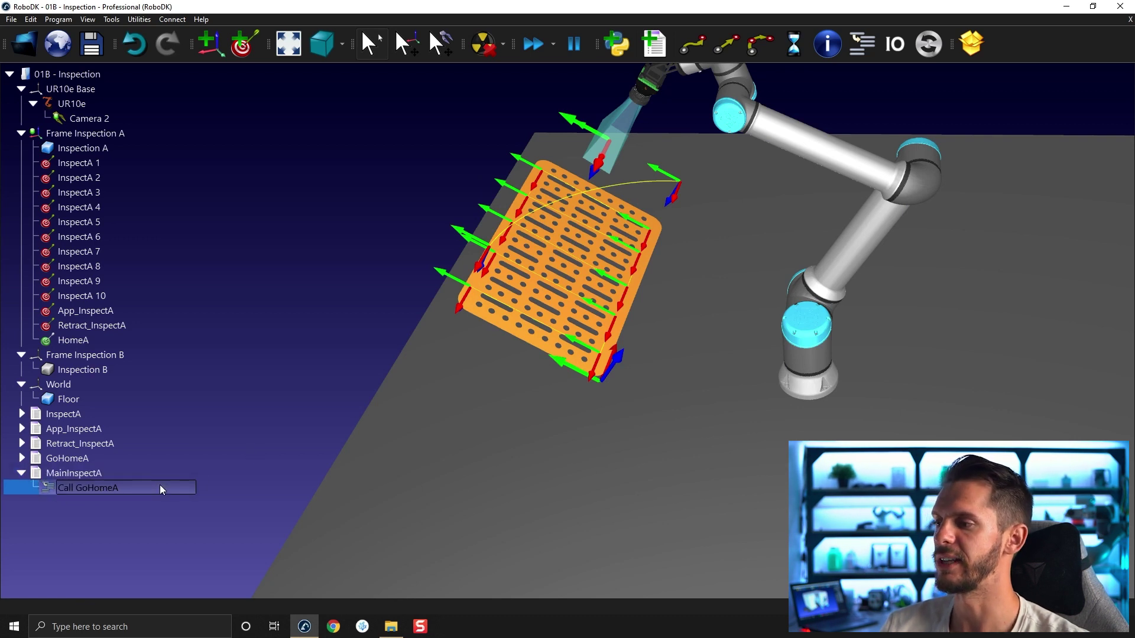
left_click(859, 52)
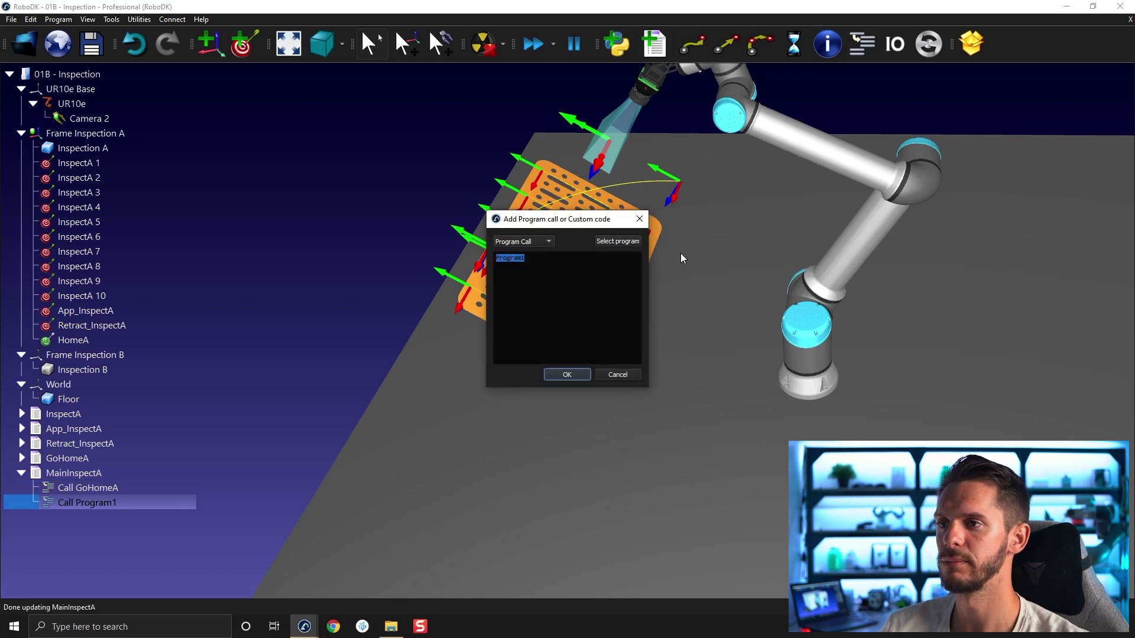
left_click(620, 244)
left_click(537, 249)
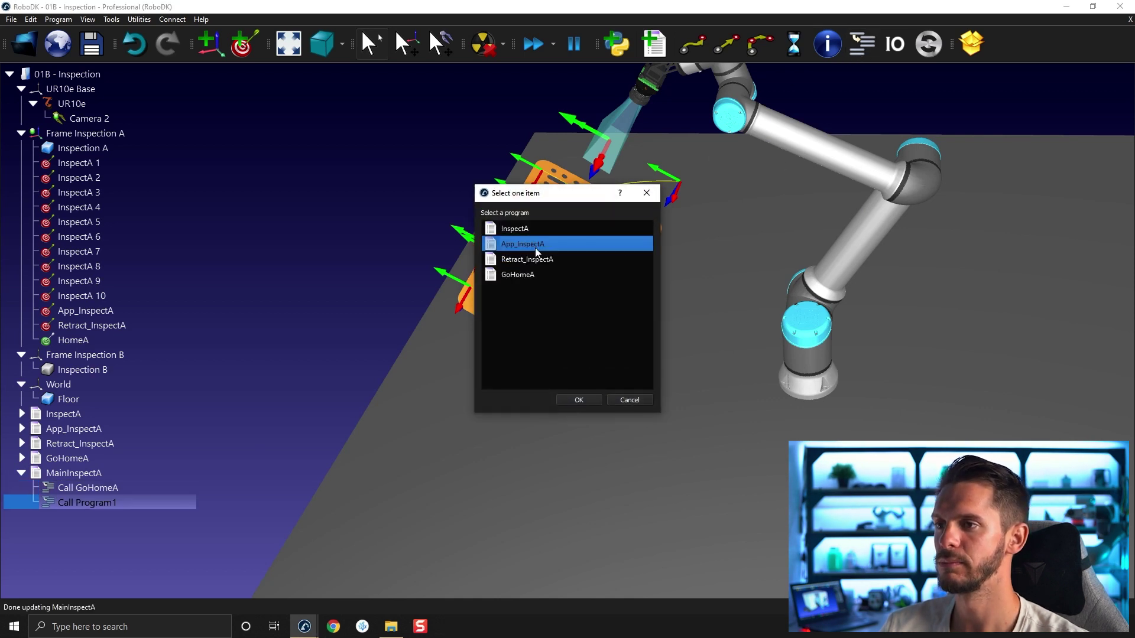
left_click(573, 401)
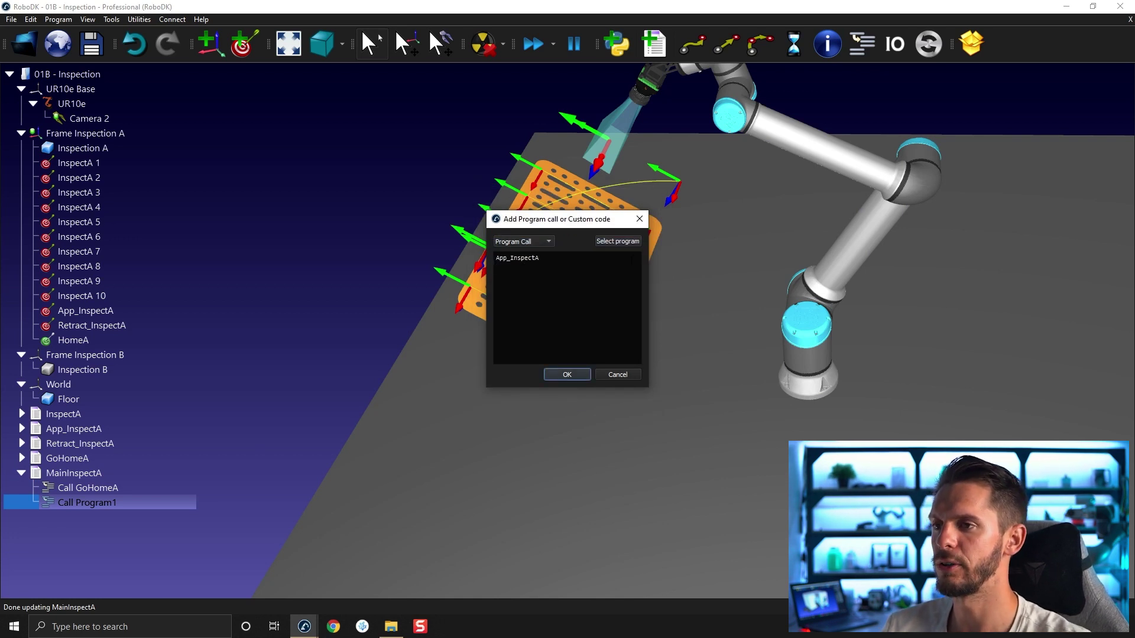
Step: Add call lines for InspectA and Retract_InspectA
left_click(615, 242)
left_click(538, 230)
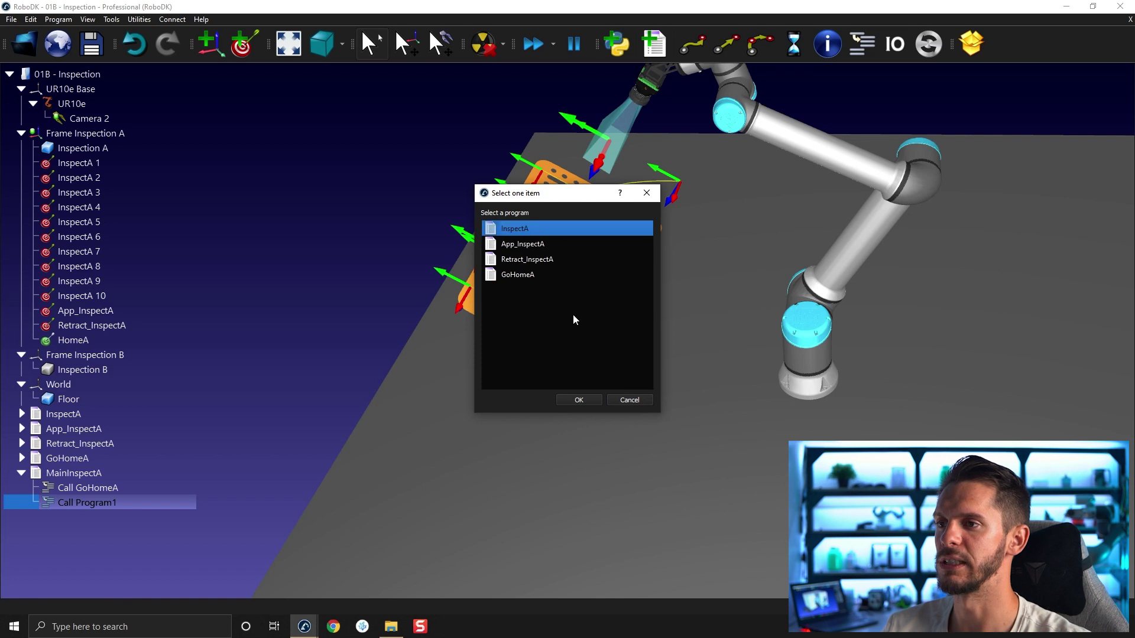
left_click(578, 401)
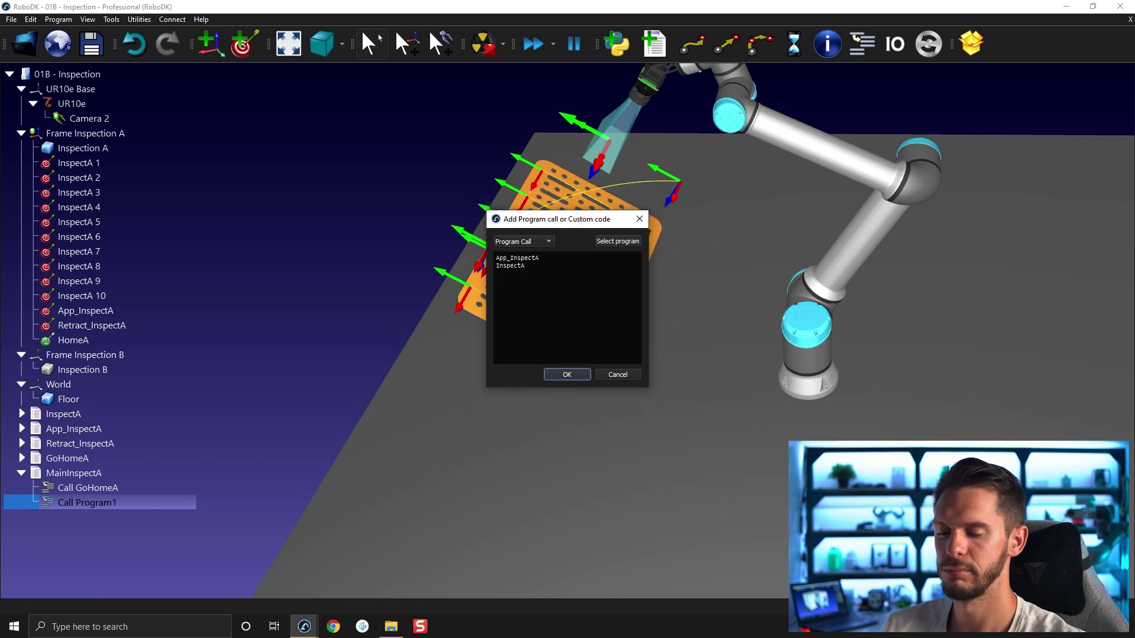
left_click(615, 240)
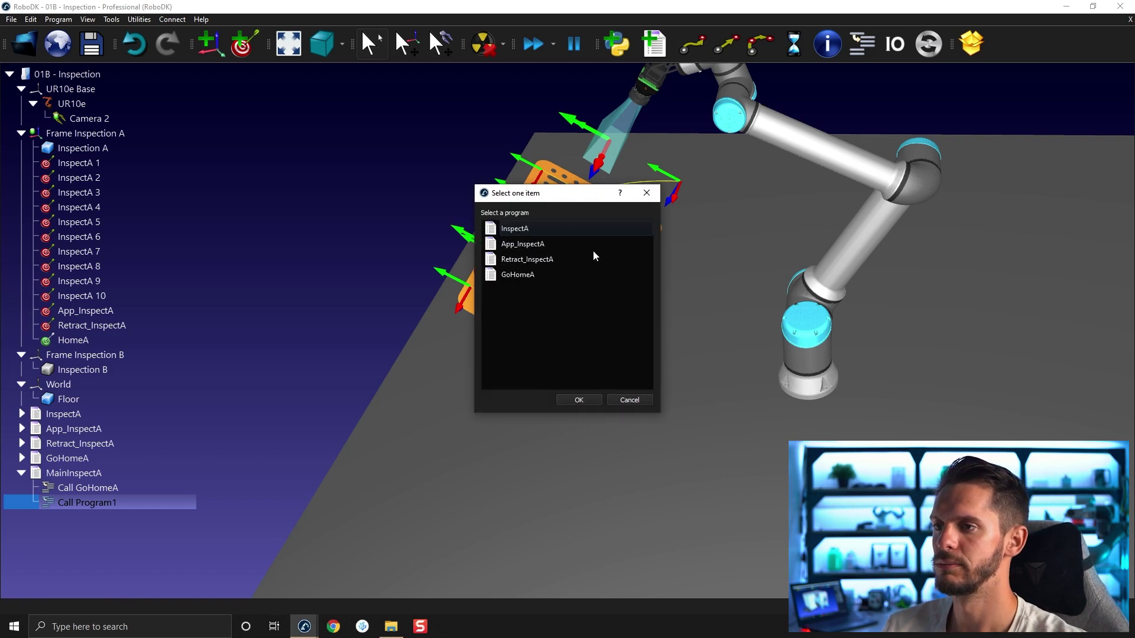
left_click(564, 259)
left_click(578, 400)
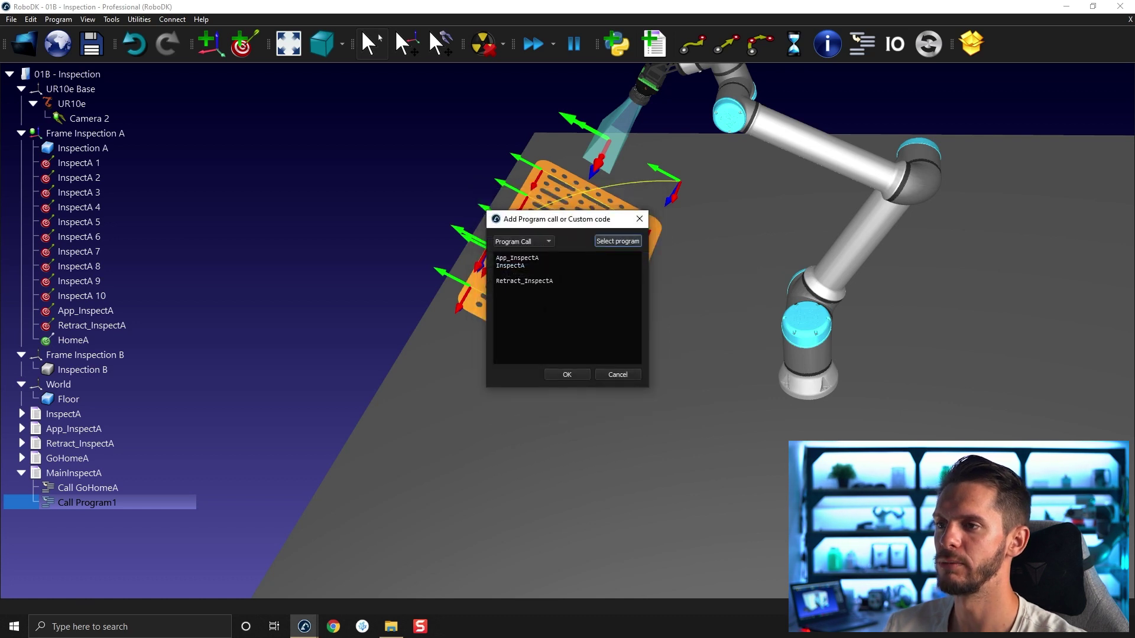
Step: Remove the blank line, add a final GoHomeA call, and confirm the call list
key("BackSpace")
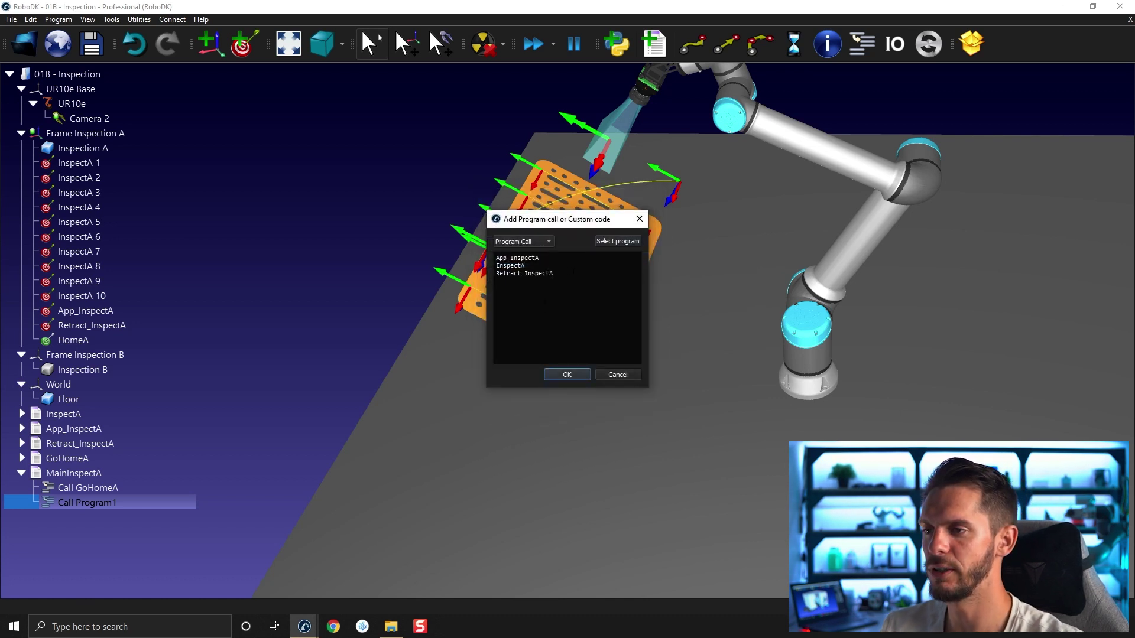
key("Return")
type("GoHomeA")
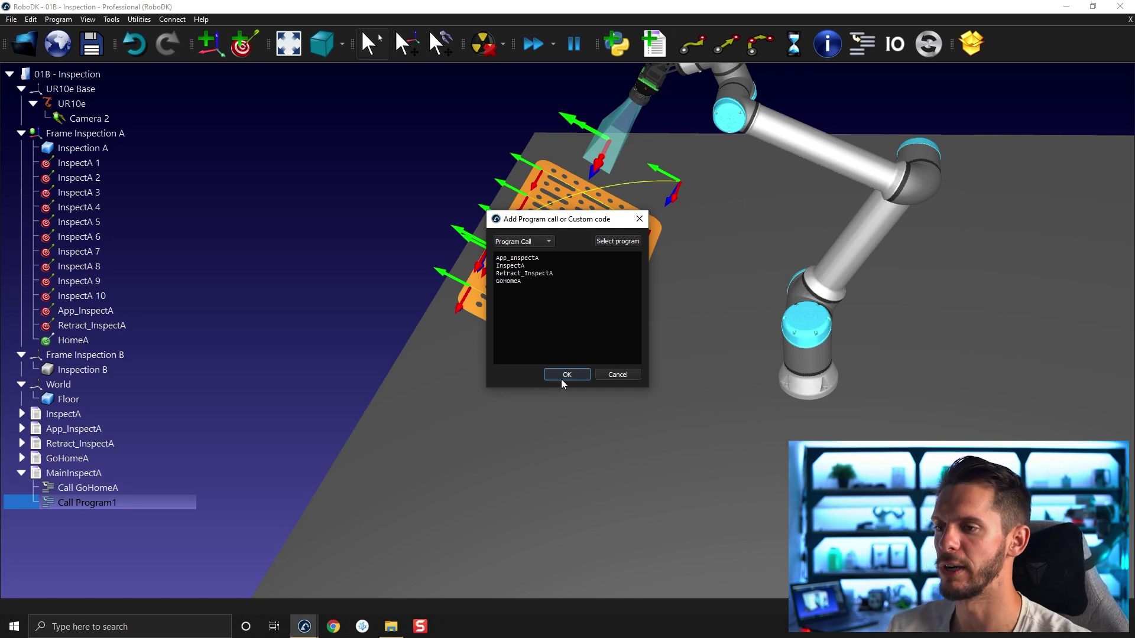
left_click(563, 379)
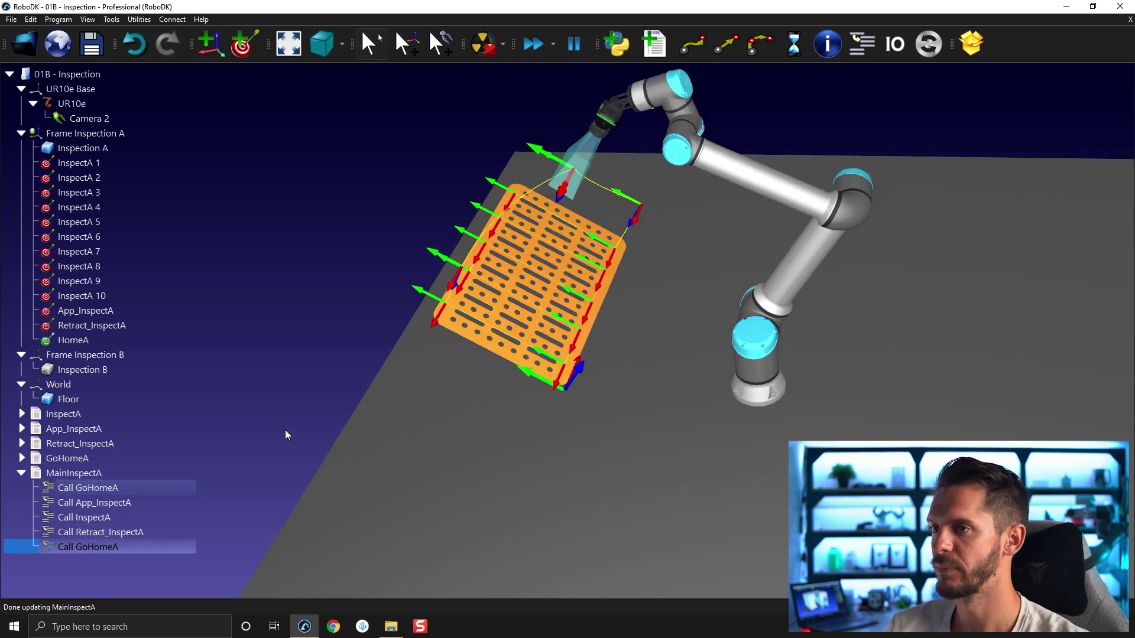
Step: Simulate MainInspectA (4196.4 mm, 56.4 s) and scrub the timeline to a mid-inspection pose
double_click(83, 475)
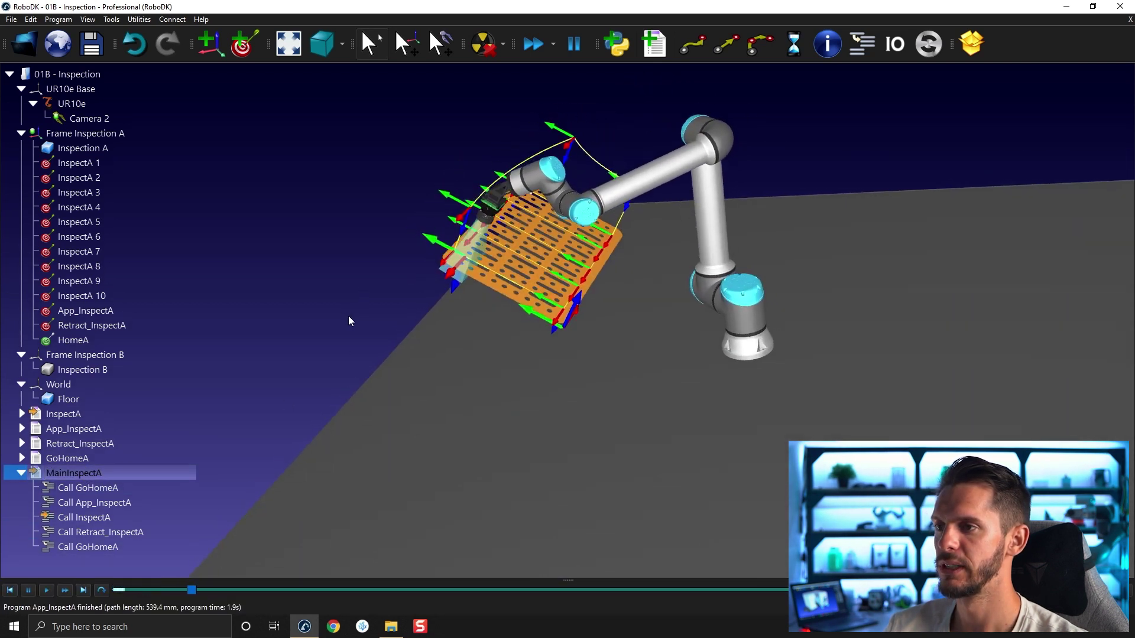
left_click_drag(349, 321, 349, 290)
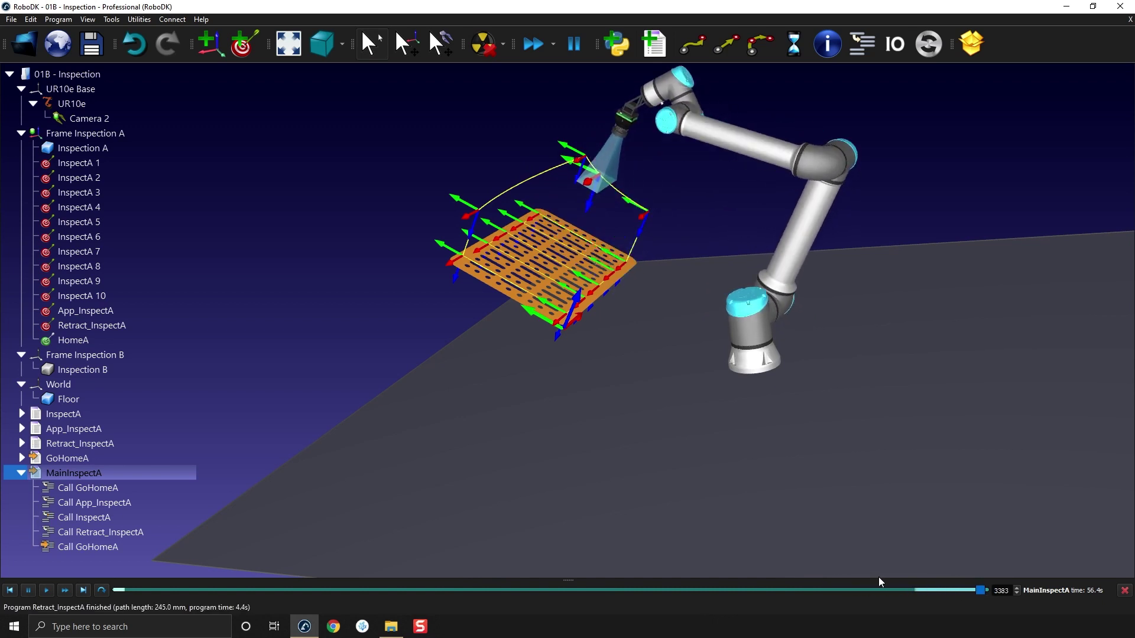
left_click_drag(118, 590, 282, 590)
left_click_drag(359, 585, 620, 590)
left_click_drag(669, 560, 601, 525)
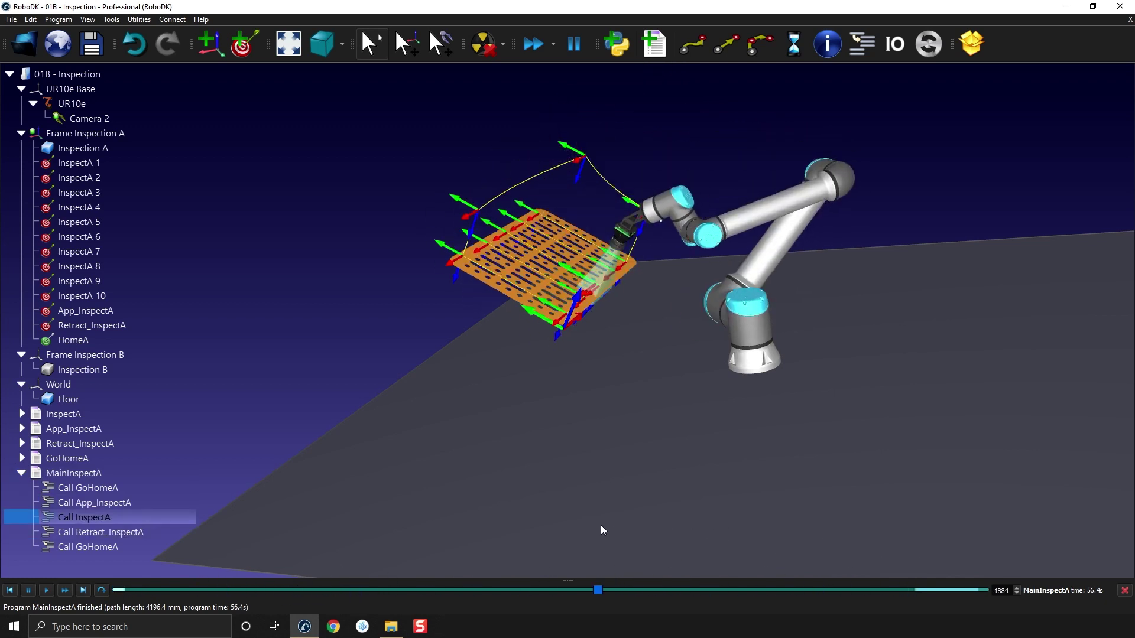
left_click(417, 340)
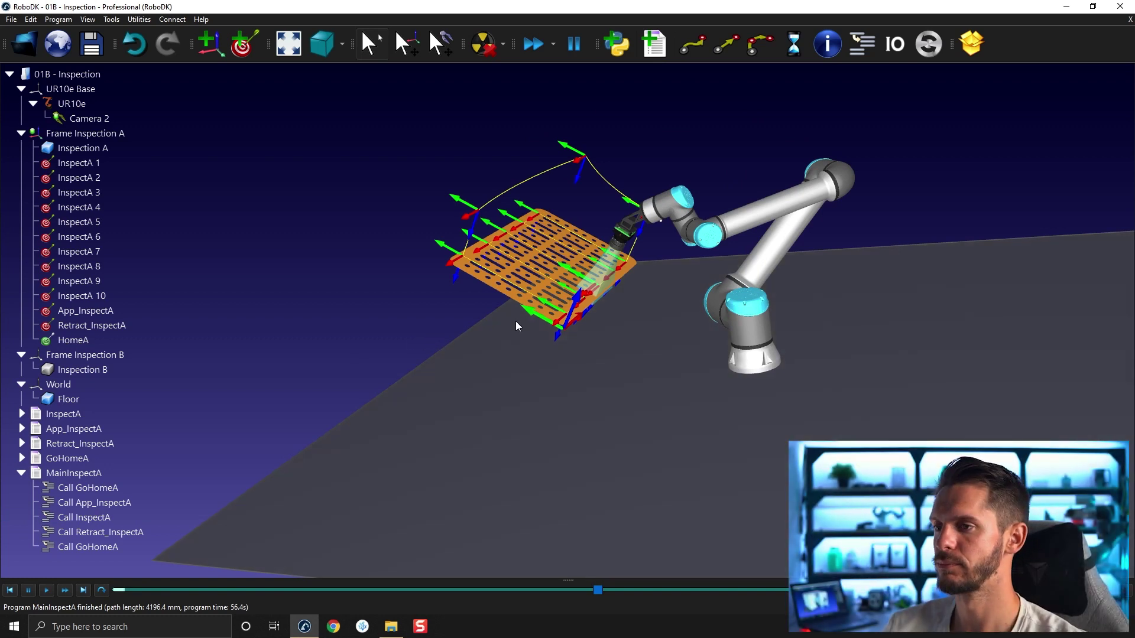
Step: Shift the inspection frame and its targets slightly, then rerun the MainInspectA simulation
left_click_drag(357, 377, 412, 386)
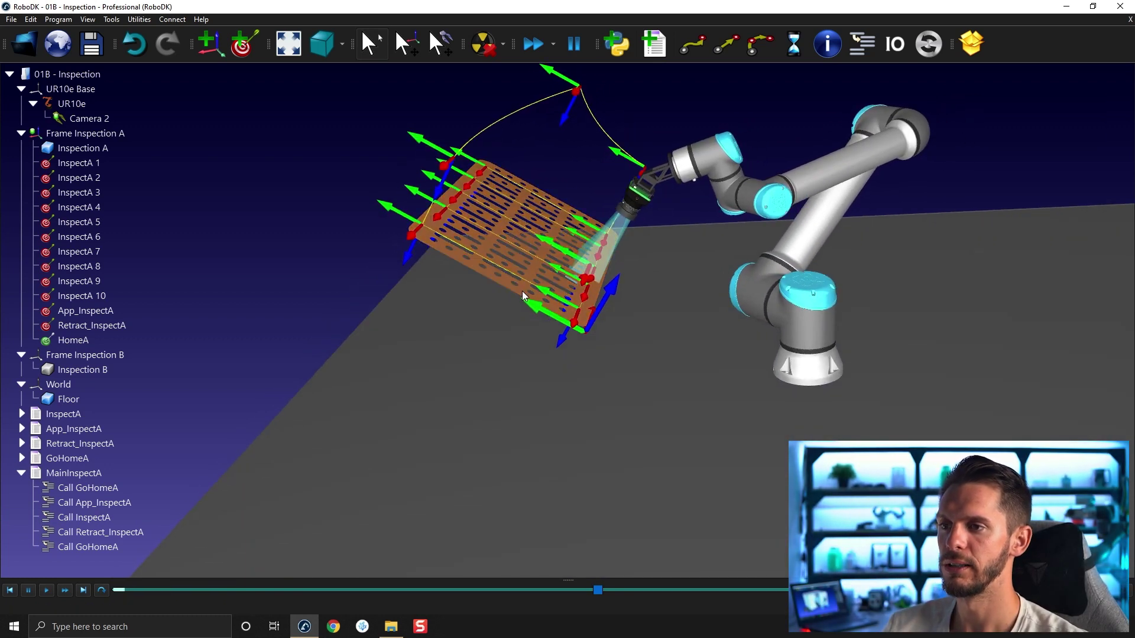
key("alt")
left_click_drag(584, 302, 539, 311, "alt")
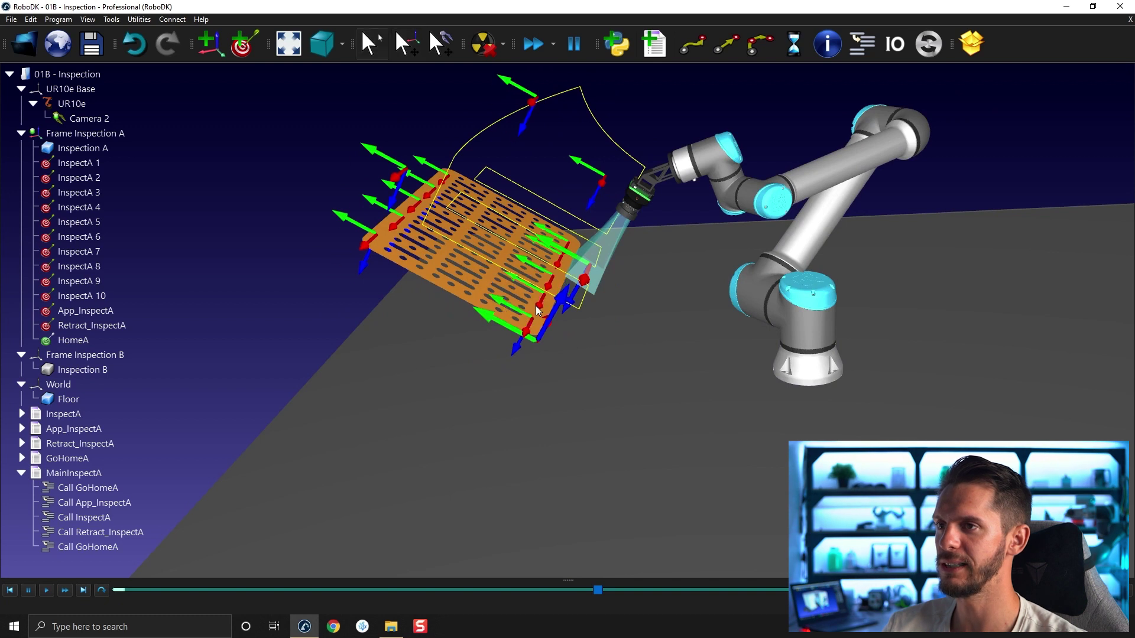
double_click(118, 473)
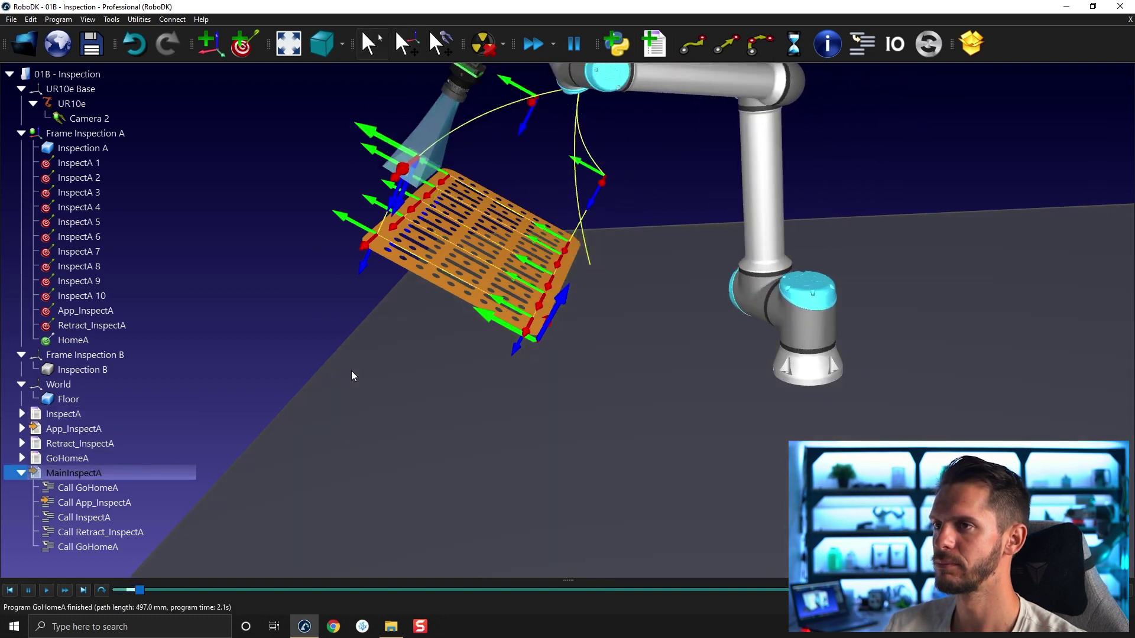
scroll(352, 376, "down", 3)
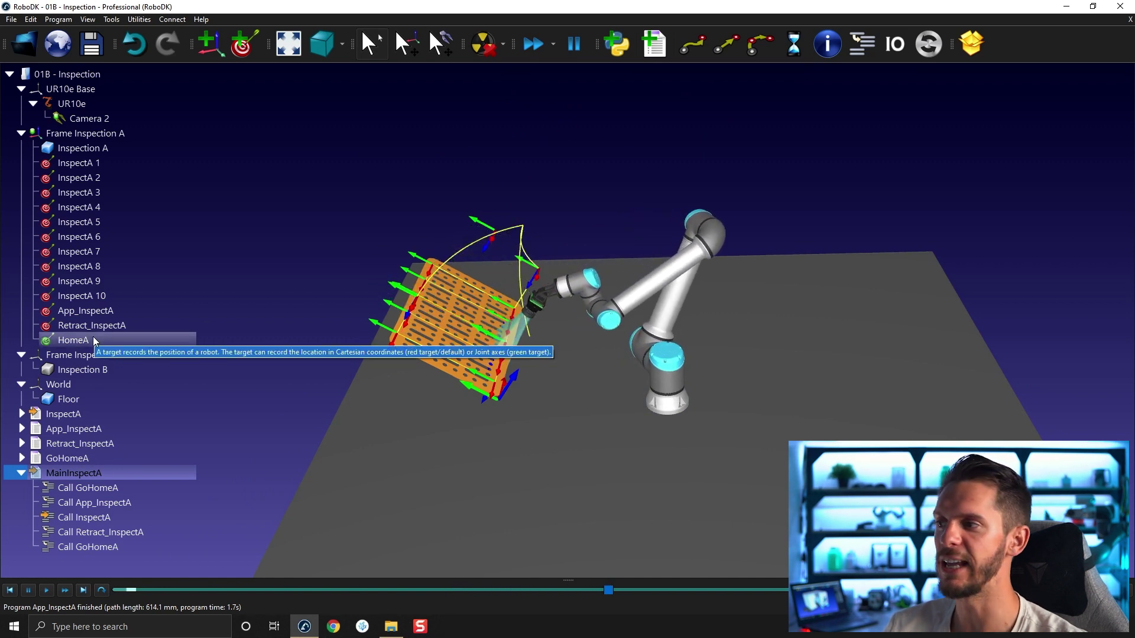
Step: Generate the UR robot program for MainInspectA from its station-tree menu
right_click(94, 342)
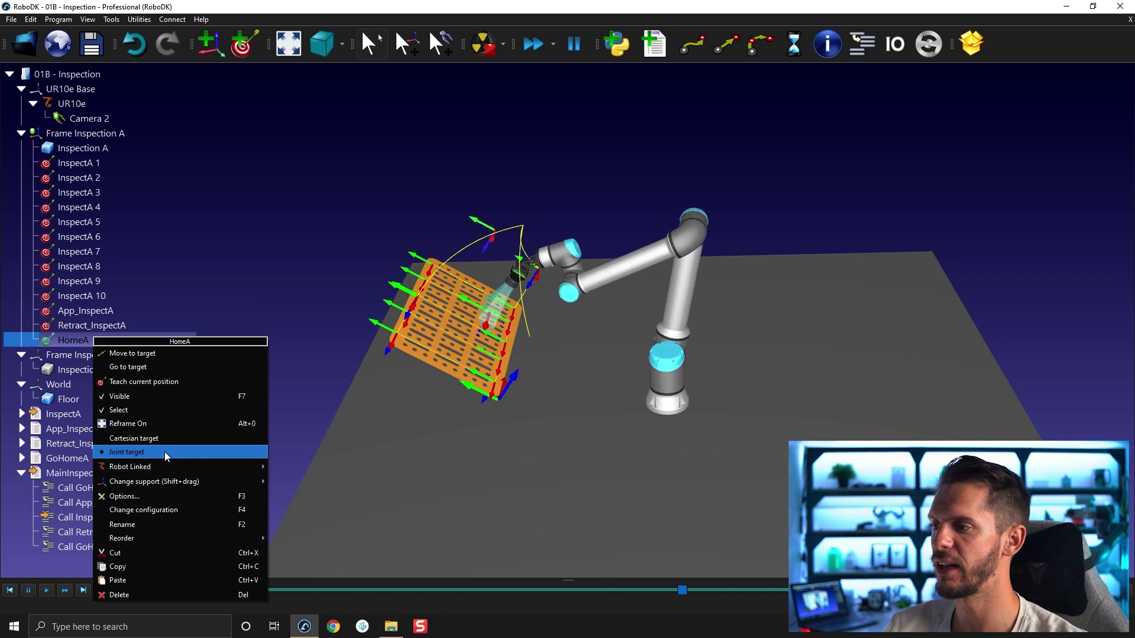
left_click(316, 390)
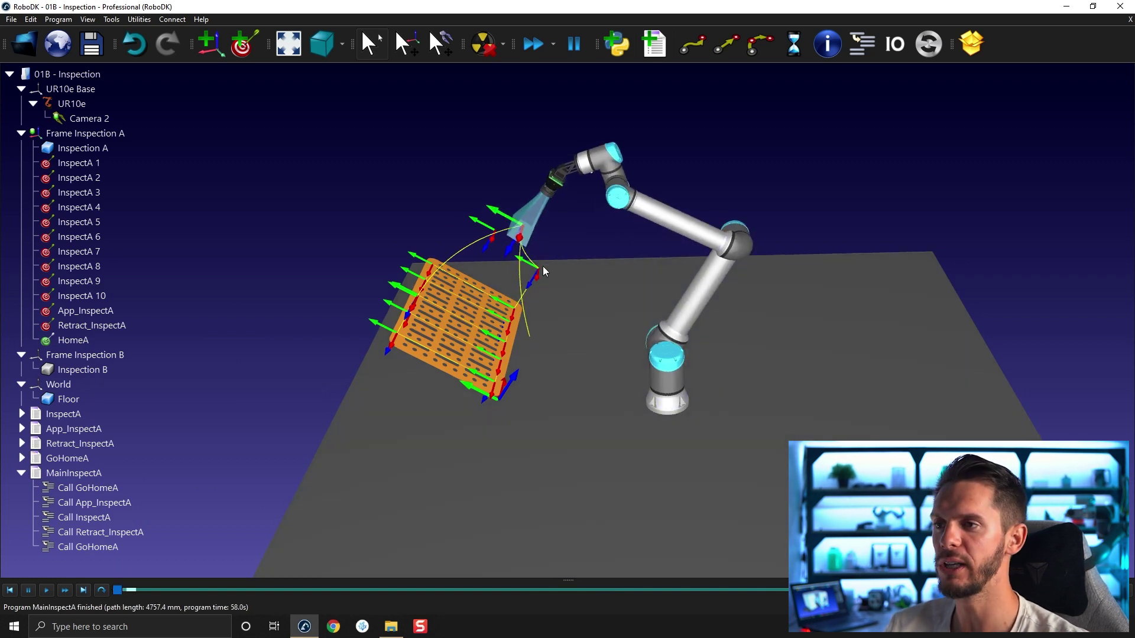
right_click(505, 243)
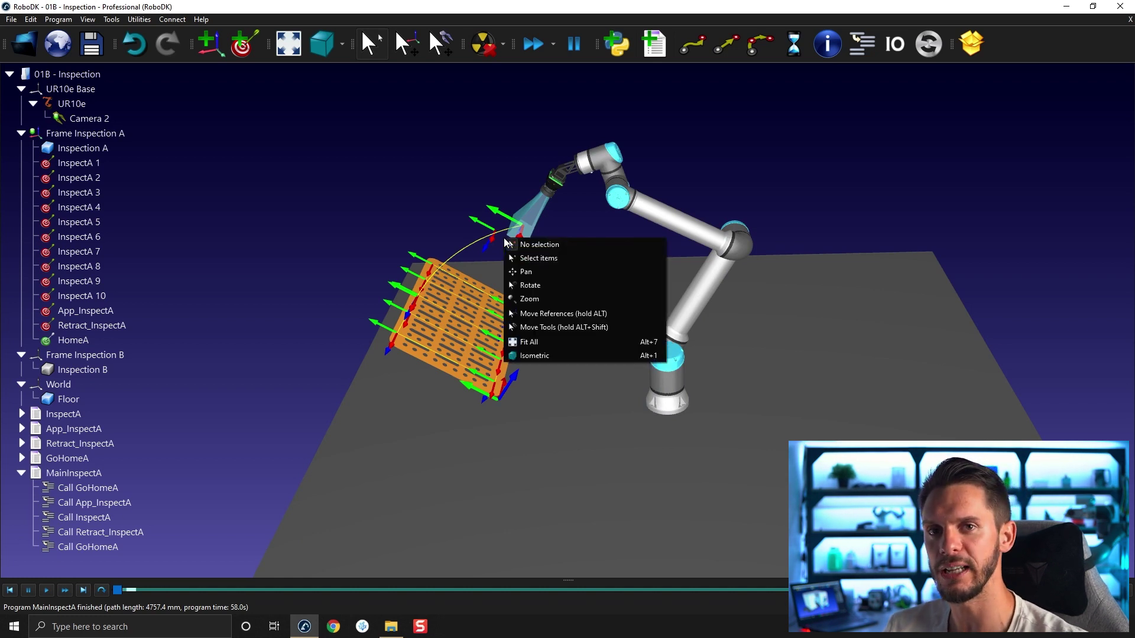
left_click(446, 155)
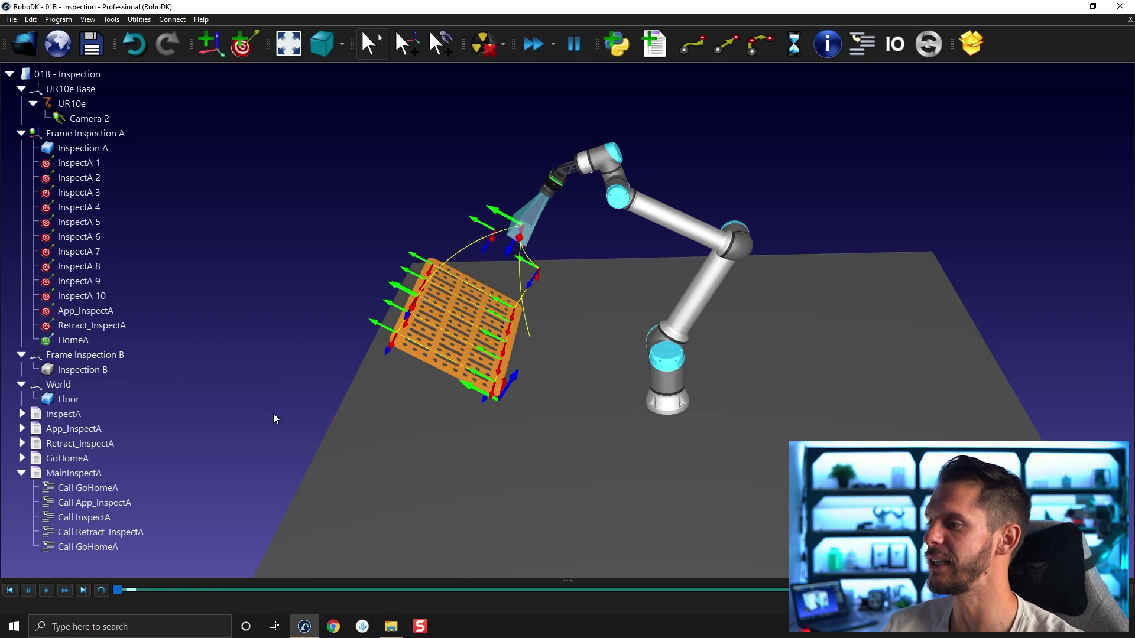
right_click(103, 477)
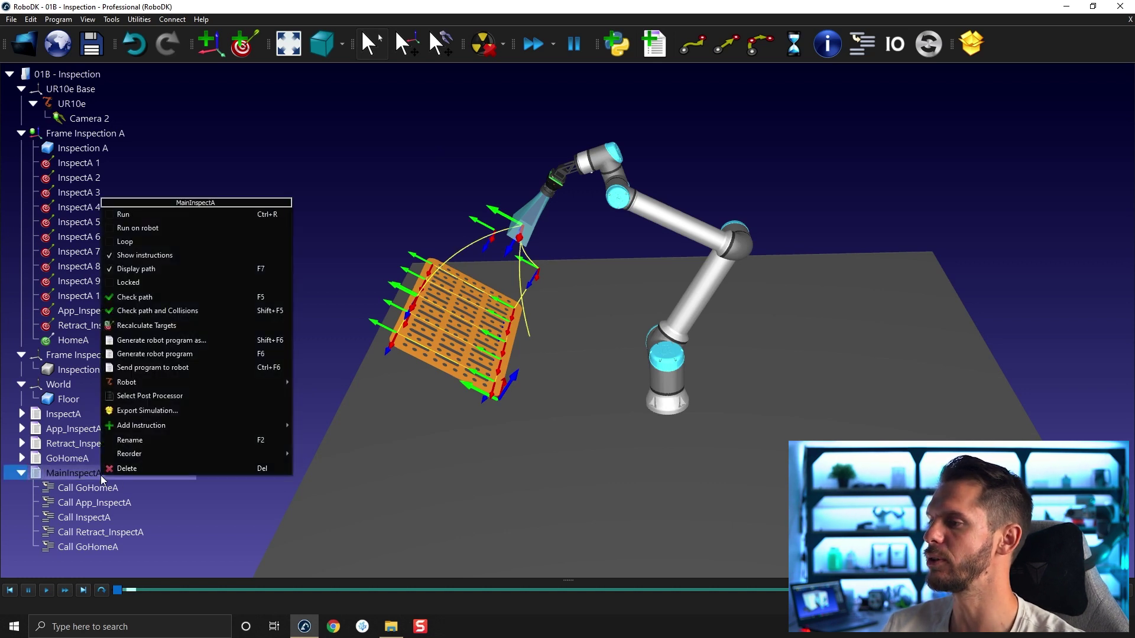
left_click(203, 359)
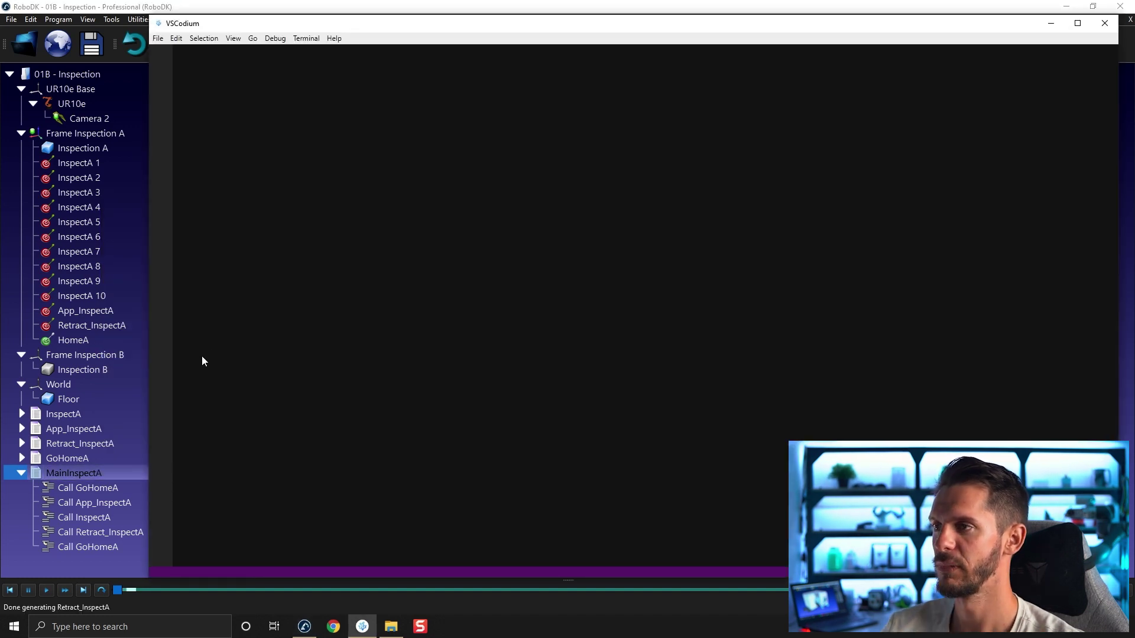
Step: Review MainInspectA.script, highlighting InspectA's ten movel lines, then close VSCodium
scroll(369, 141, "down", 17)
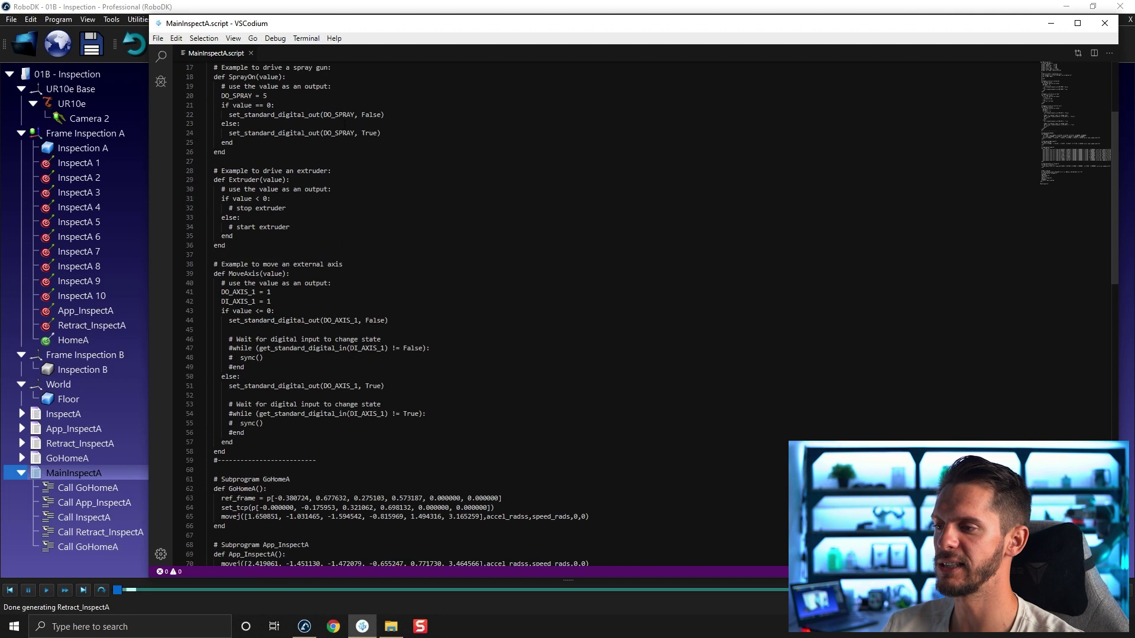
left_click_drag(221, 290, 687, 375)
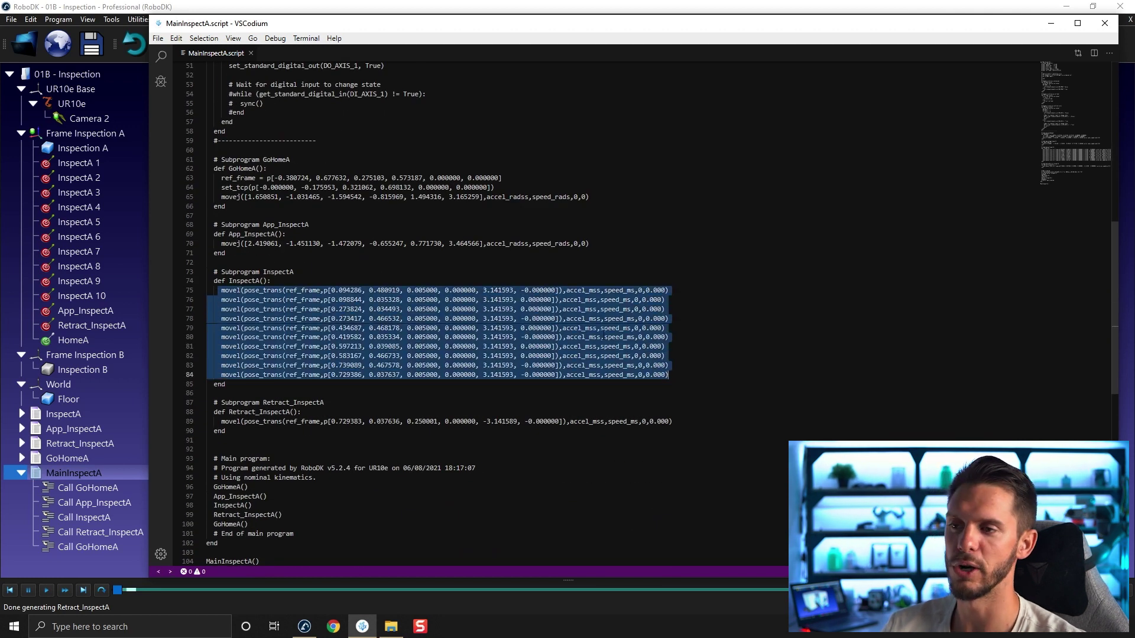
scroll(473, 295, "down", 2)
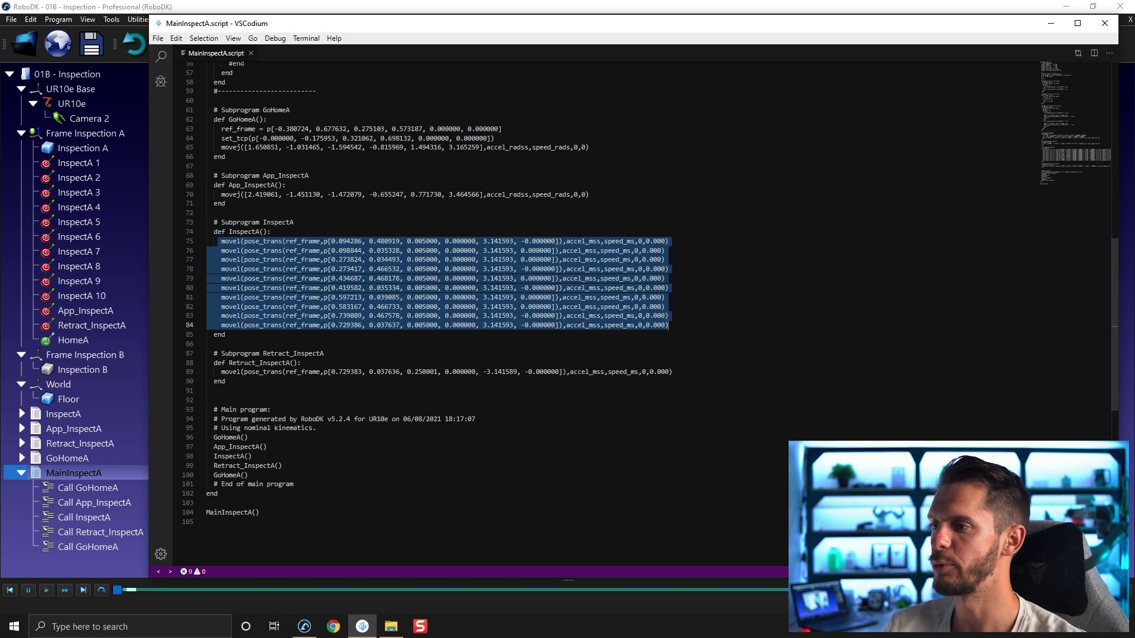
scroll(276, 393, "down", 2)
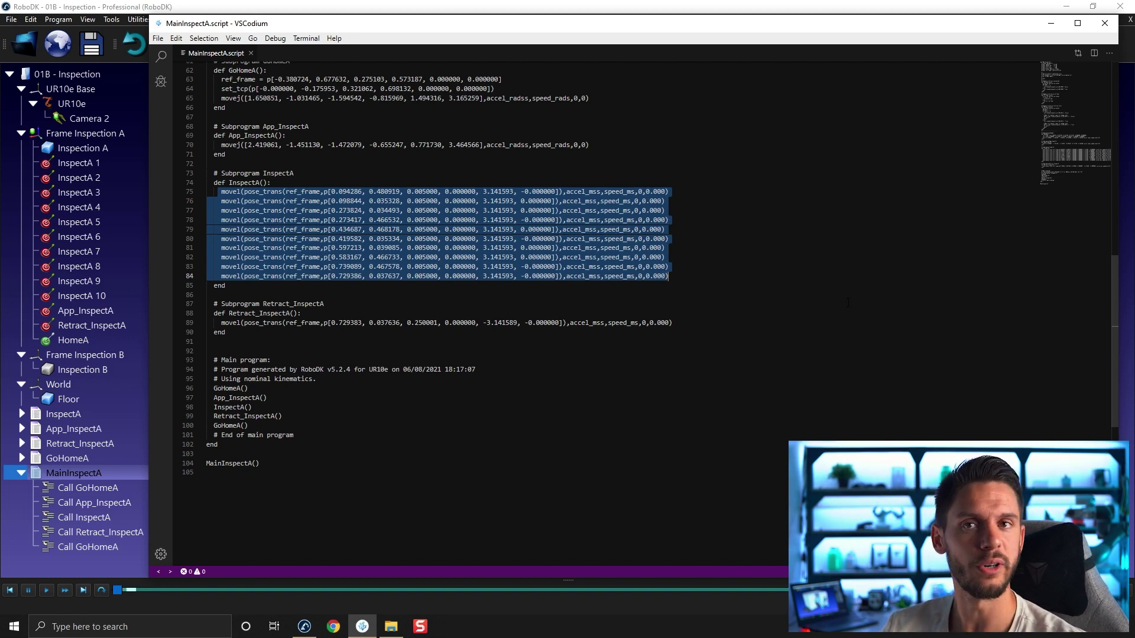
left_click(1105, 24)
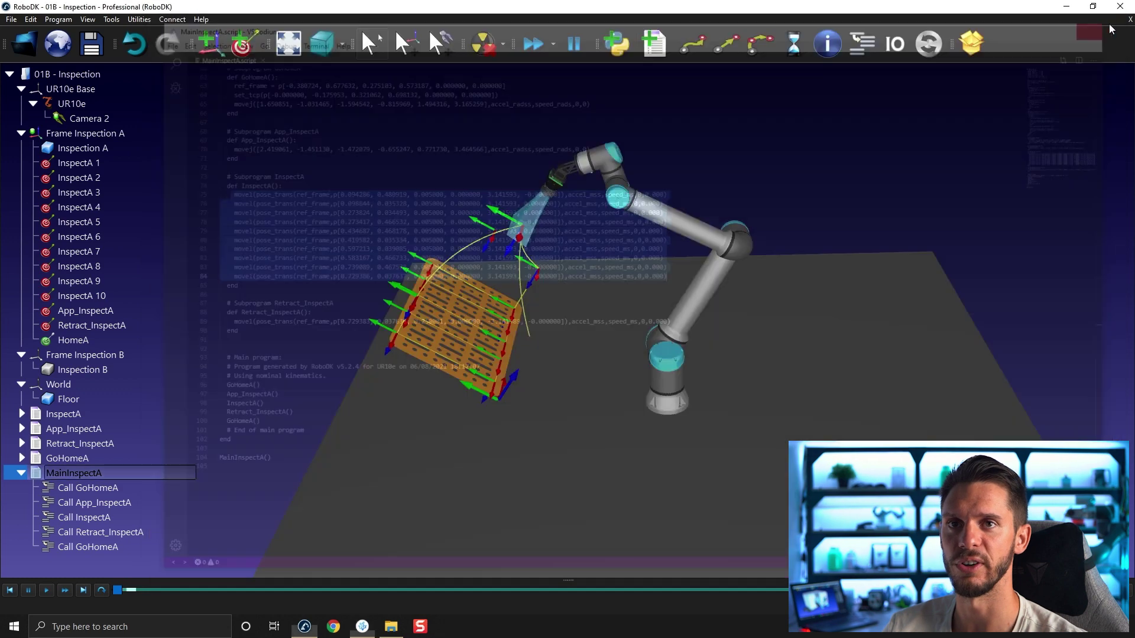
left_click_drag(600, 319, 686, 328)
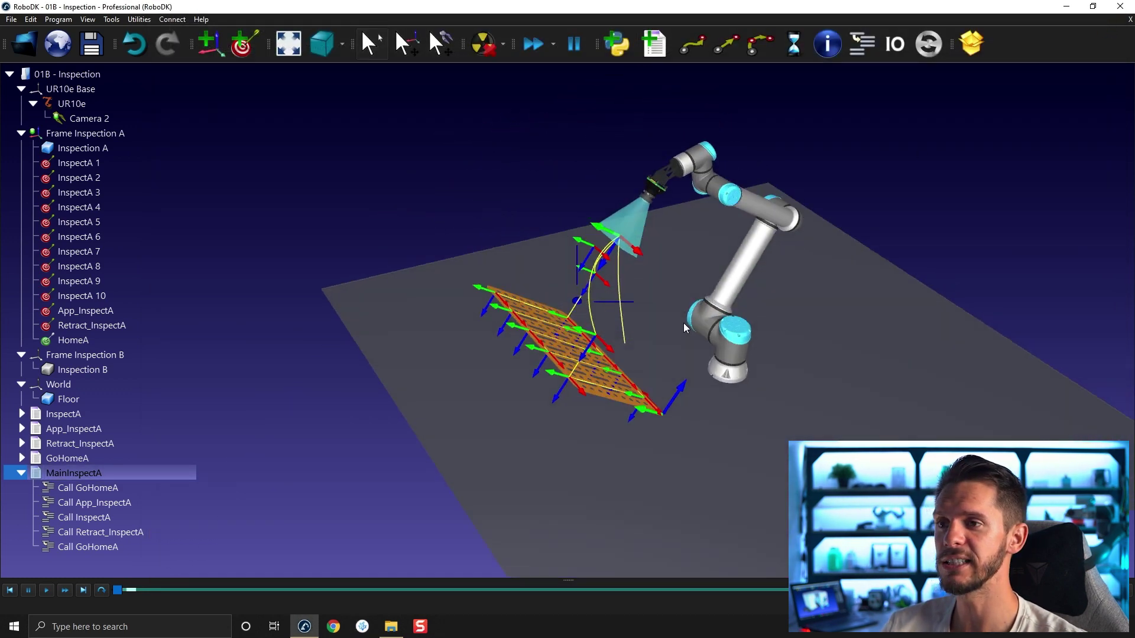